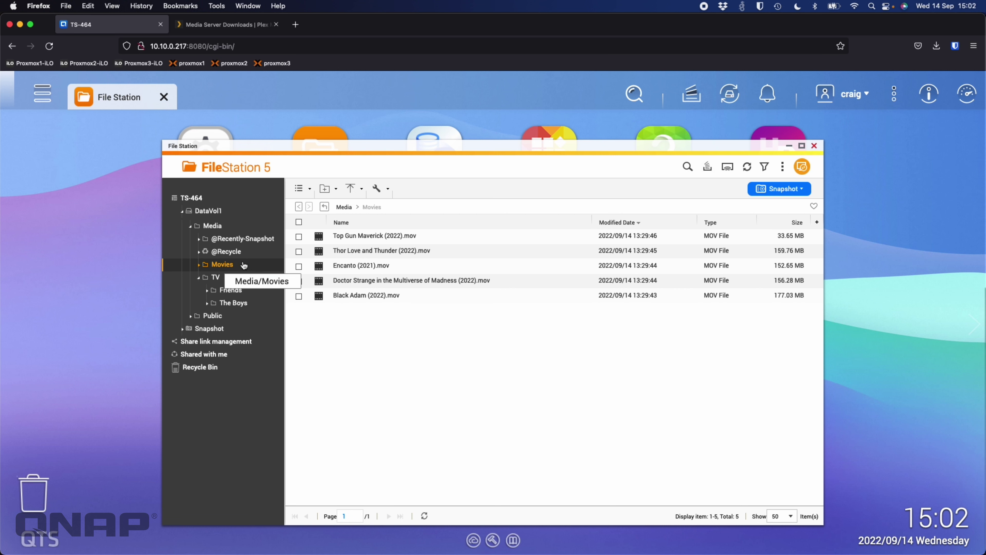
Close File Station and launch Plex Media Server from the QTS desktop.
click(814, 145)
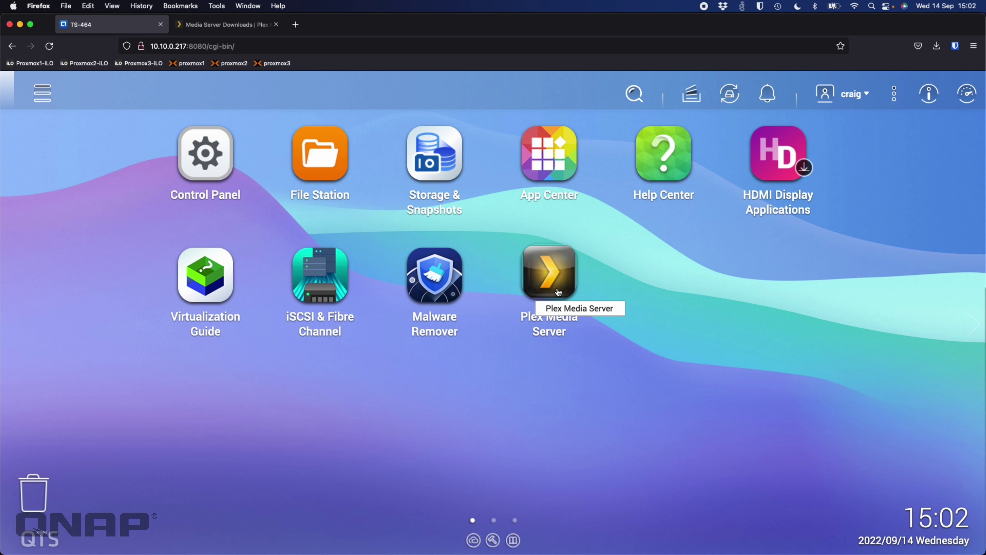
click(565, 260)
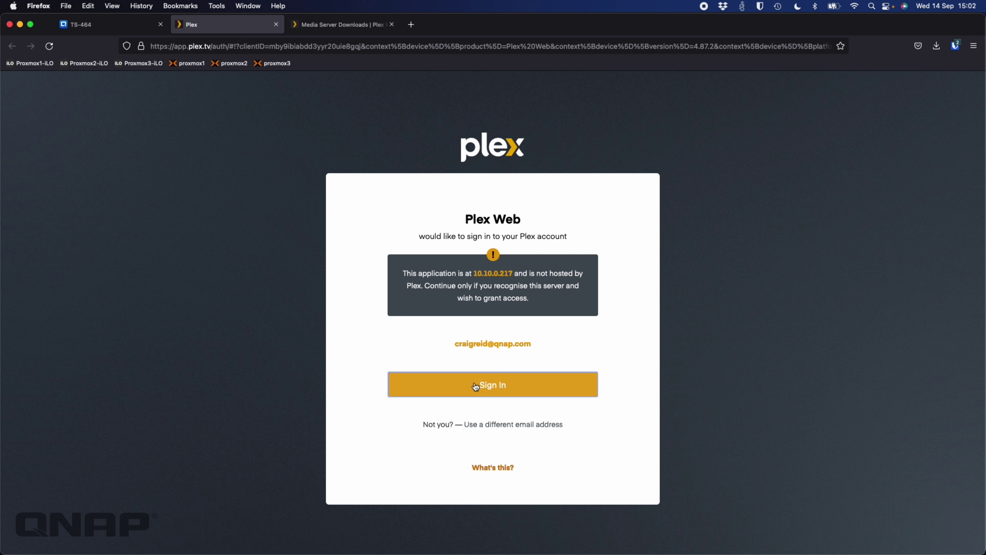
Sign in to Plex, close the extra tabs, relaunch Plex Media Server and dismiss How Plex Works.
click(497, 391)
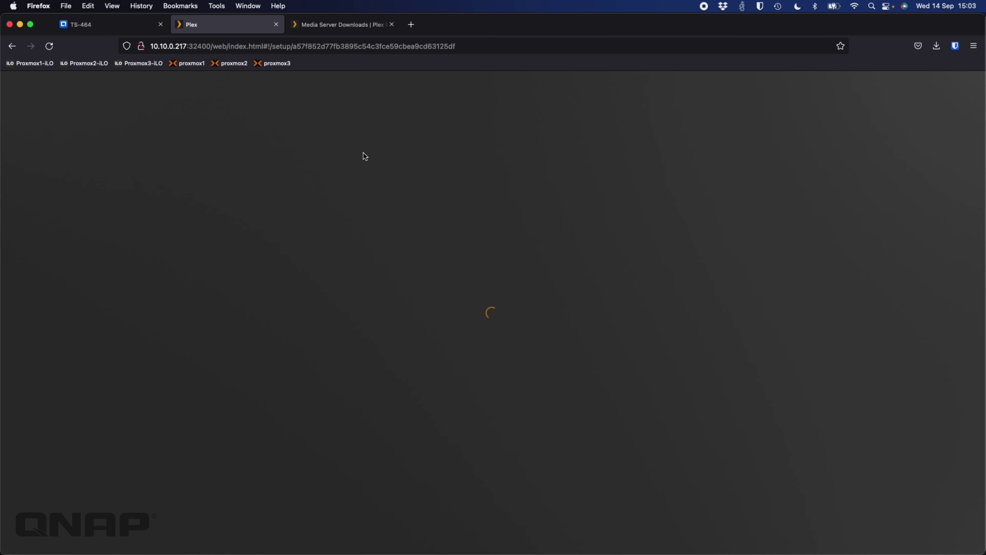
click(393, 26)
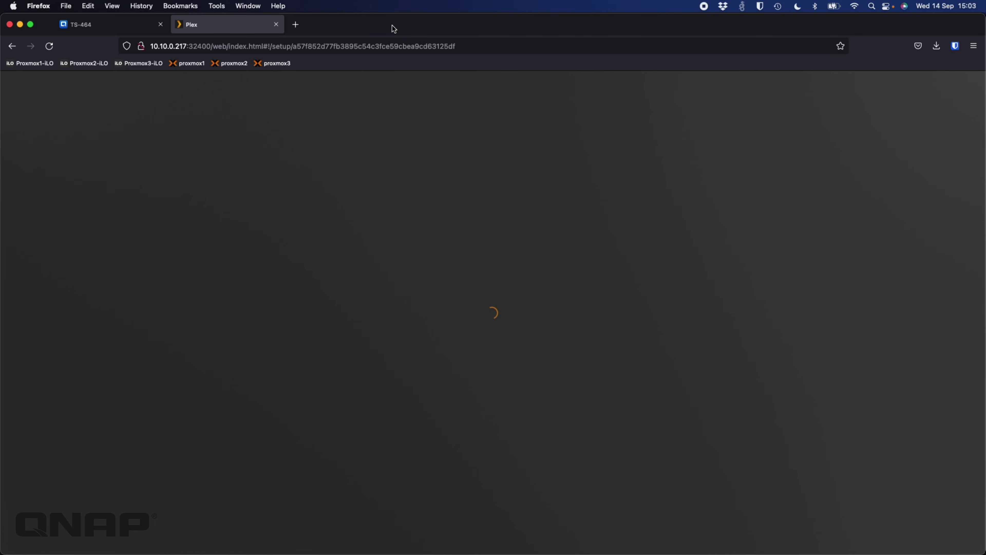
click(276, 25)
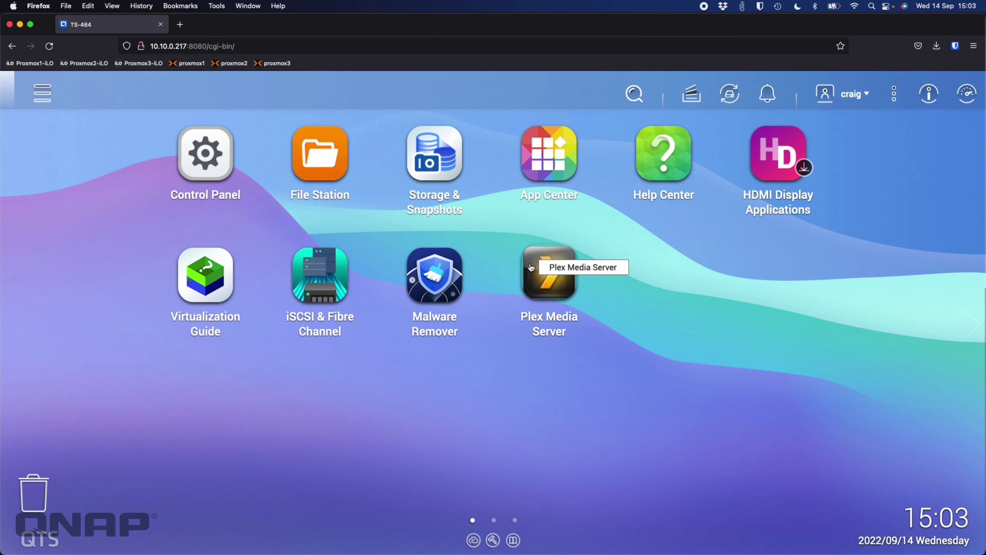
click(538, 270)
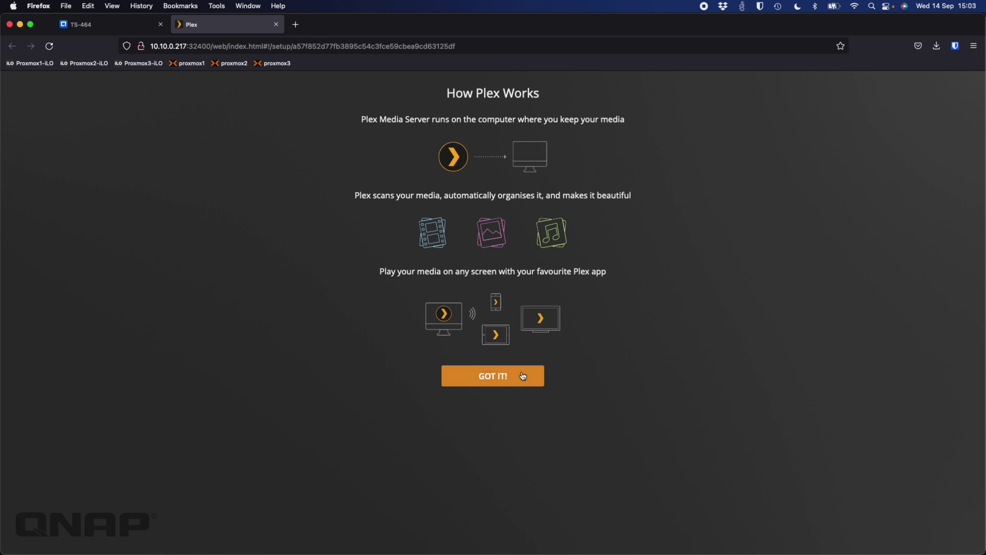
click(504, 382)
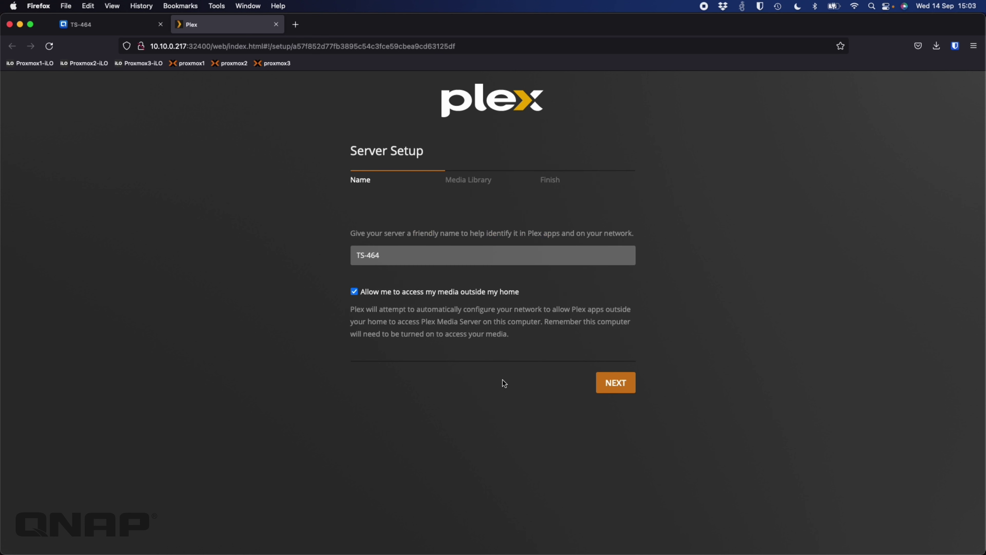
Keep the server name TS-464, disable outside-home media access, and continue setup.
triple_click(394, 258)
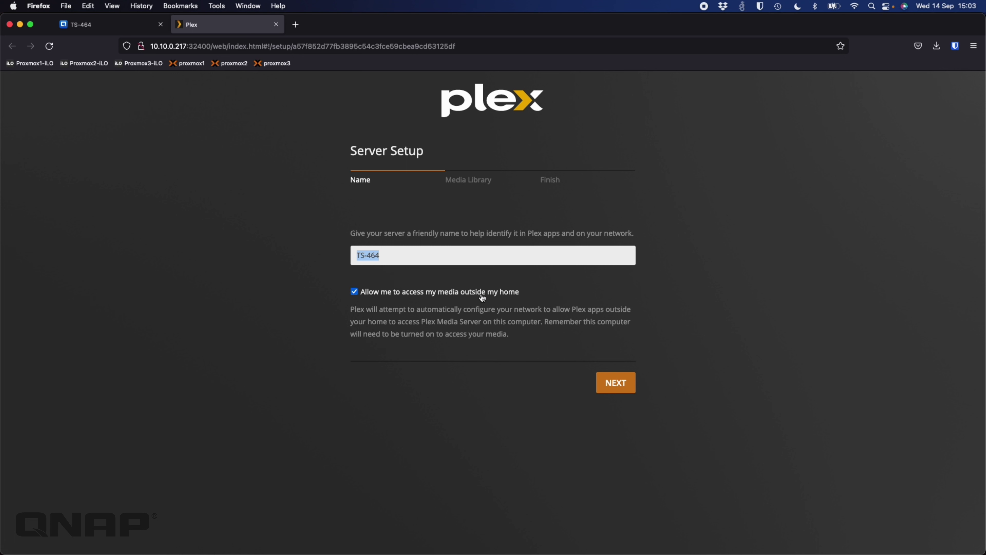
click(496, 297)
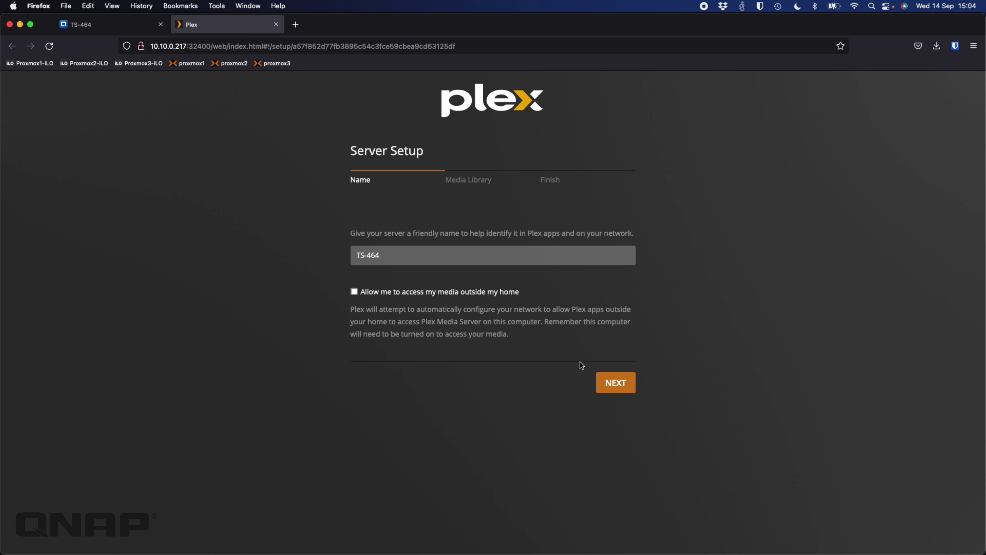
click(625, 387)
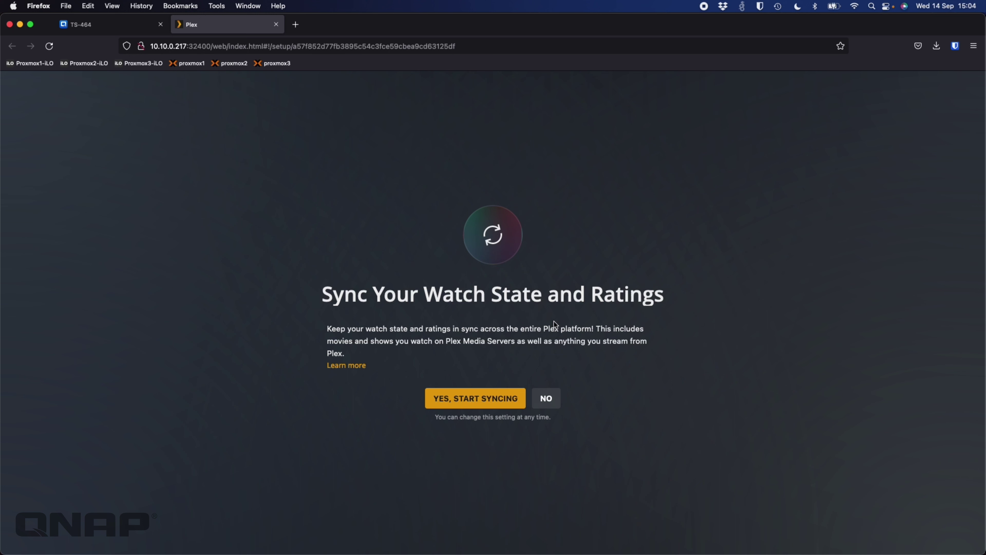
Decline watch-state and ratings syncing, then start adding a new library.
click(546, 401)
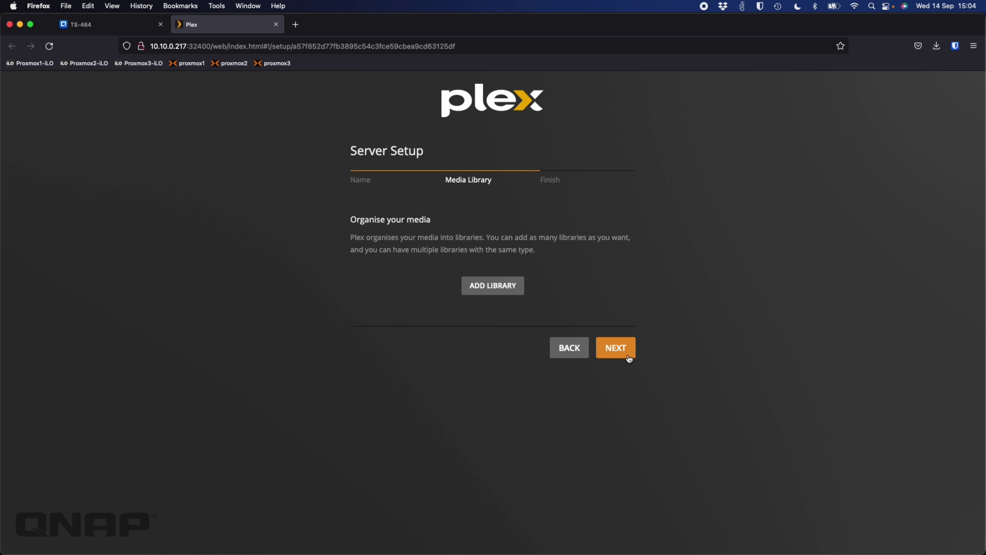
click(491, 284)
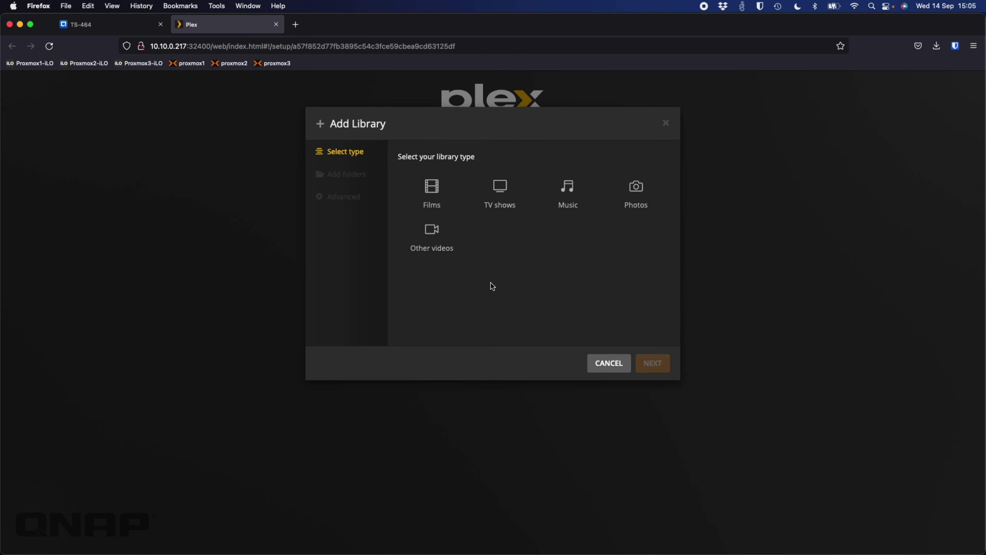
Choose Films as the library type, name it 'Movies' with English language.
click(432, 189)
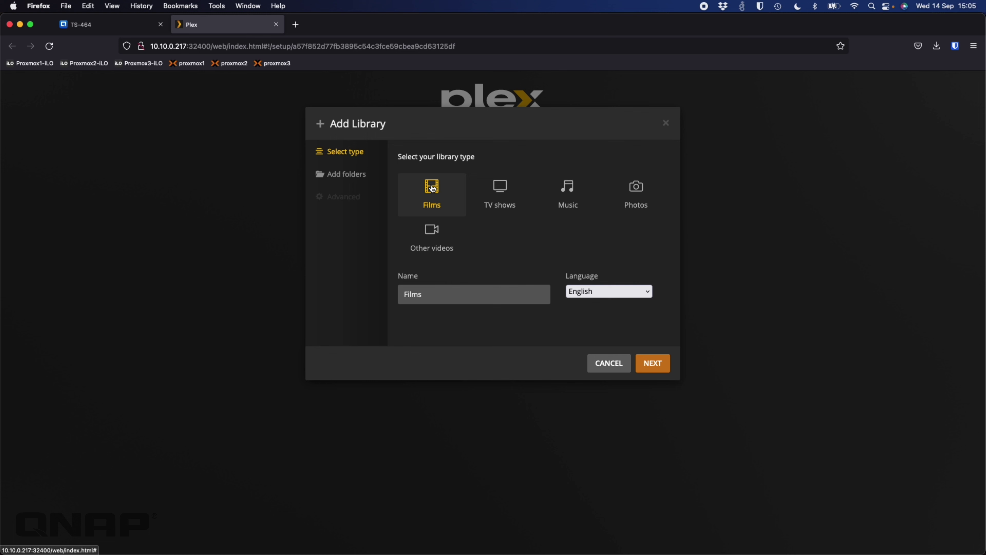
click(440, 296)
text(Movies)
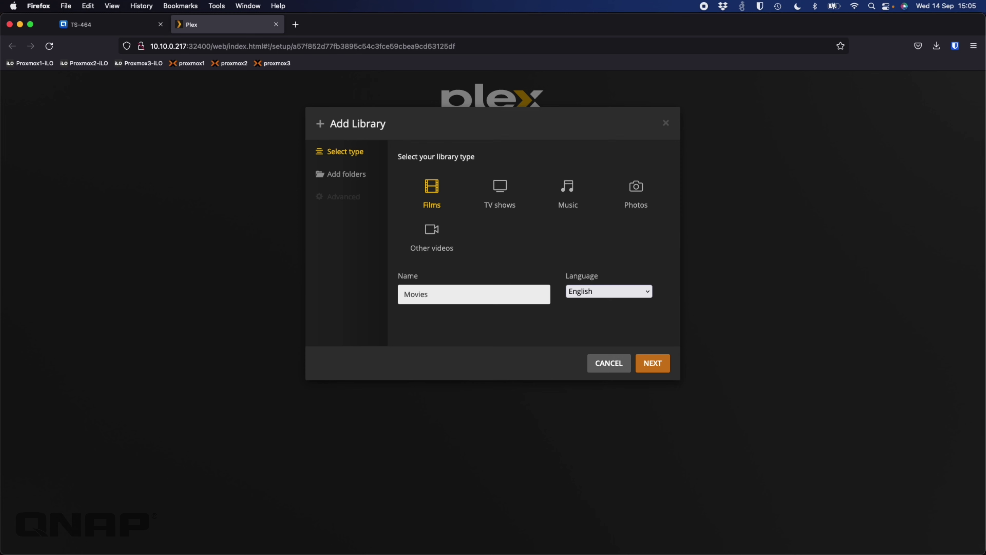
click(445, 332)
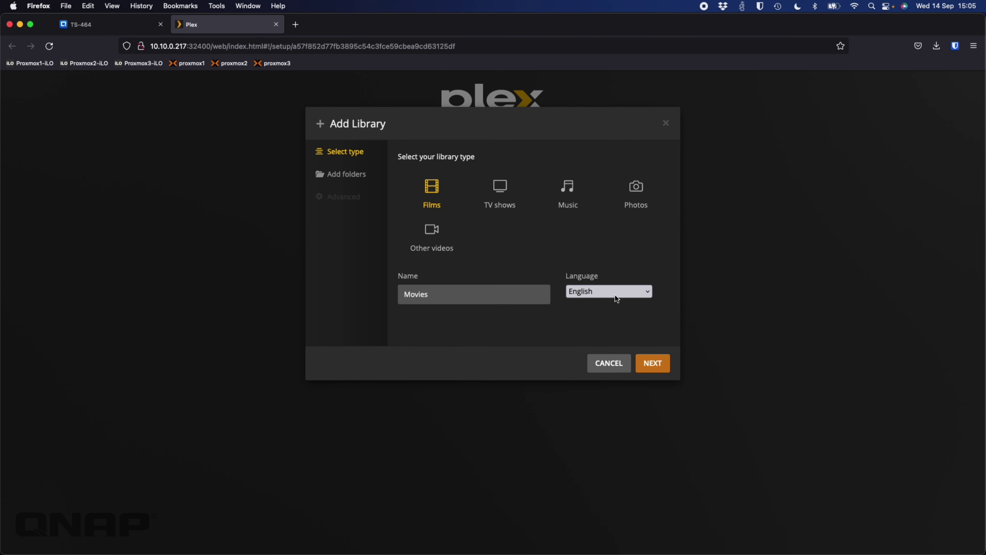
click(353, 181)
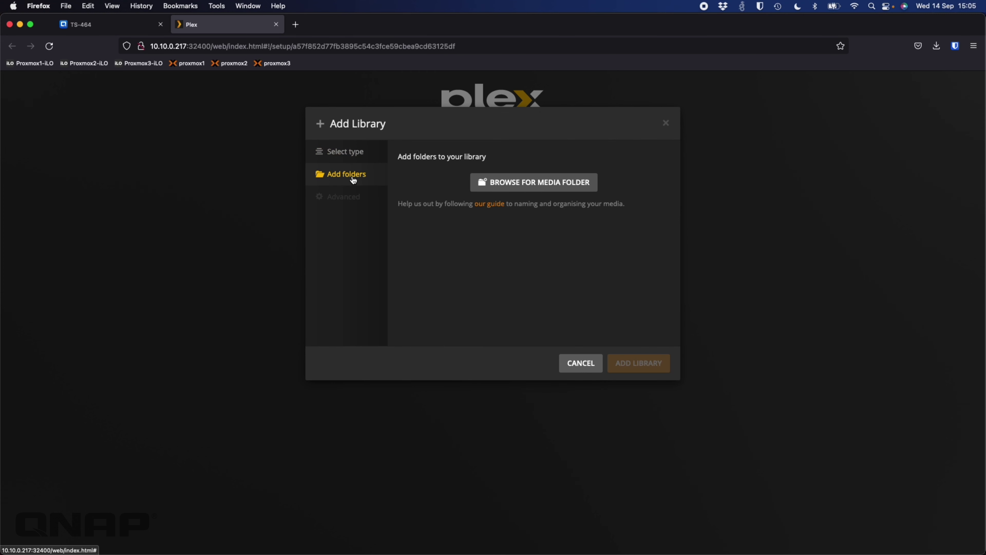
Add /share/CACHEDEV1_DATA/Media/Movies as the library's media folder.
click(543, 191)
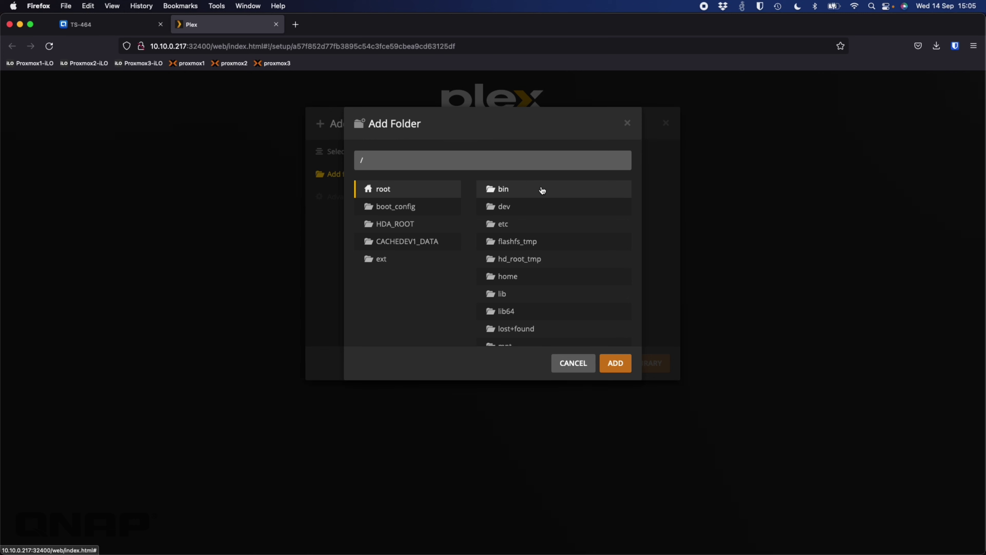
scroll(528, 251, down, 5)
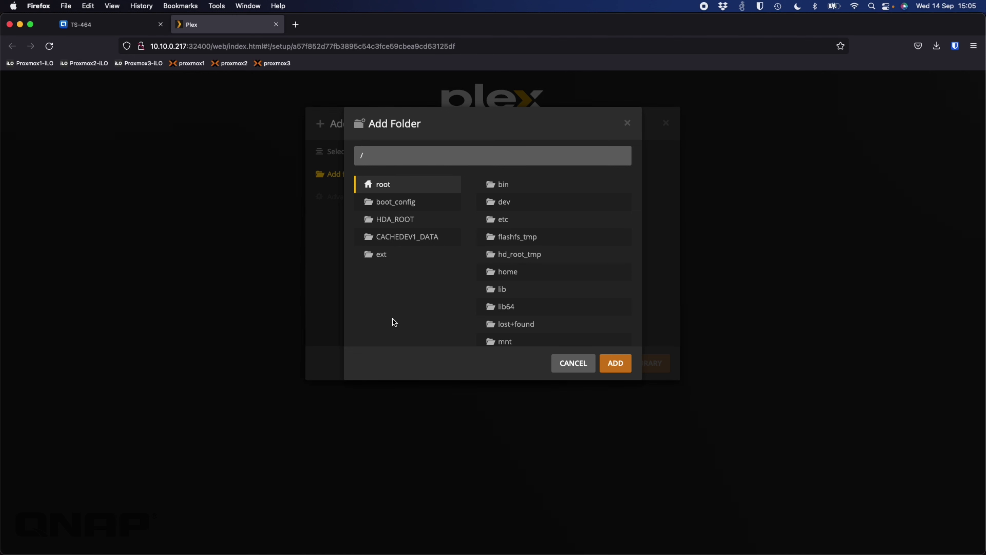
click(408, 241)
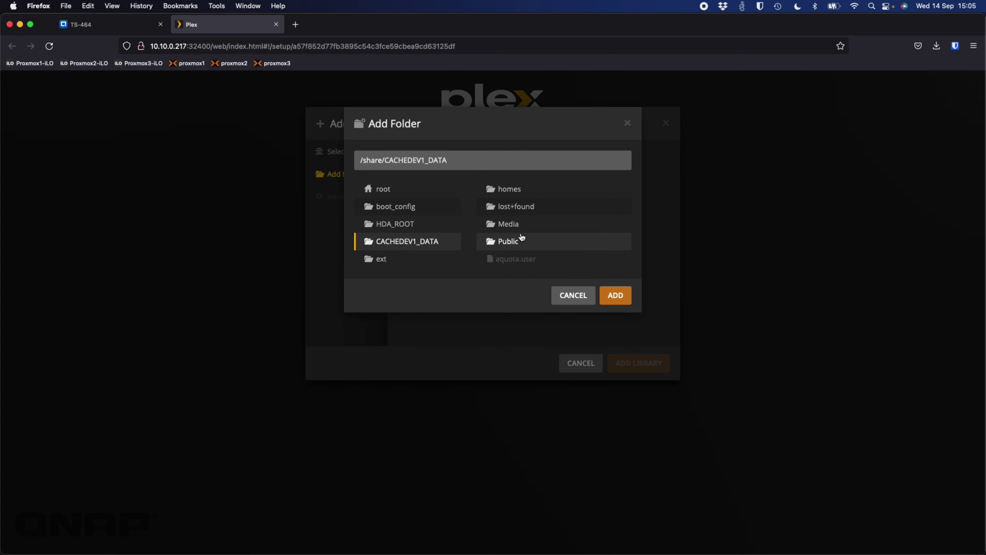
click(517, 225)
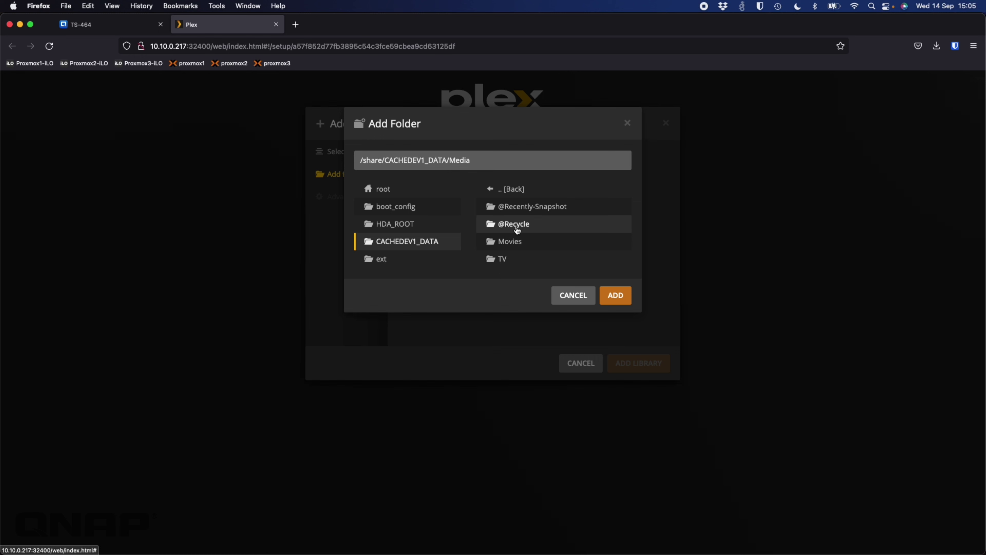
click(515, 242)
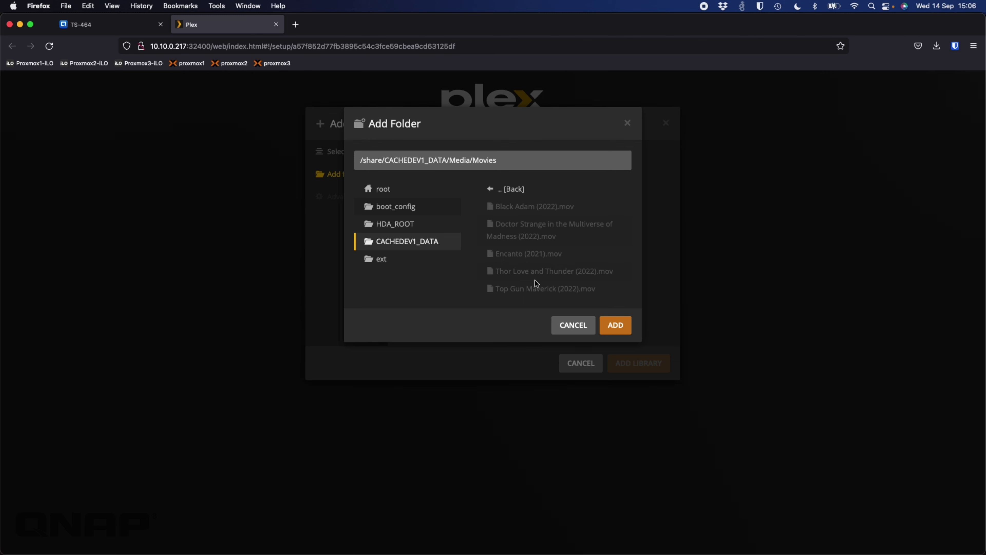
click(397, 244)
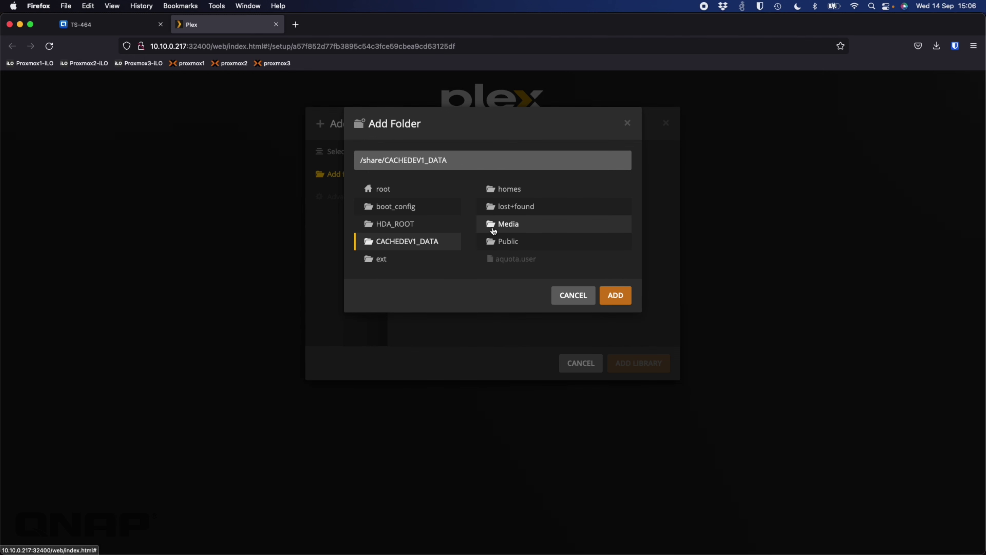
click(515, 227)
click(516, 244)
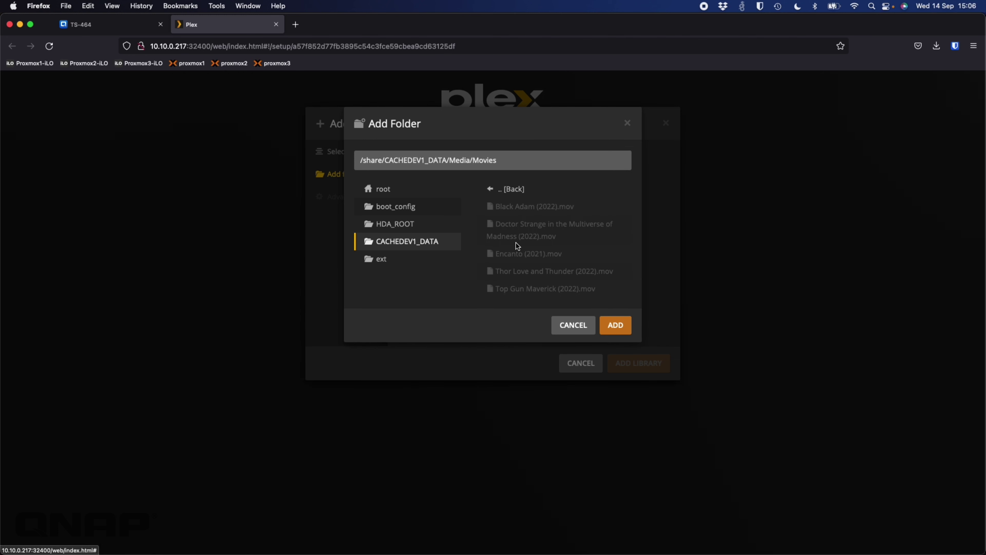
click(616, 325)
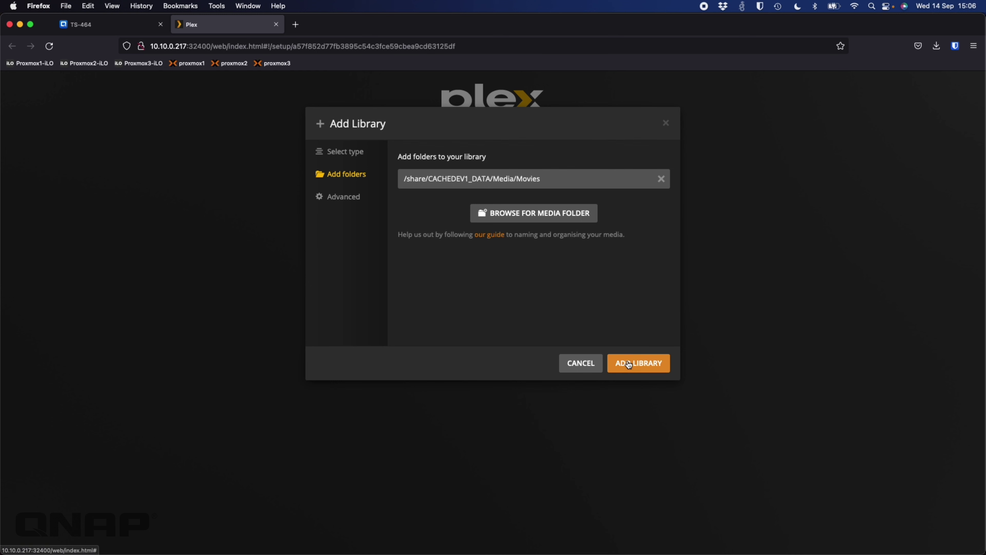
In the library's advanced settings, set Certification Country to United Kingdom.
click(343, 199)
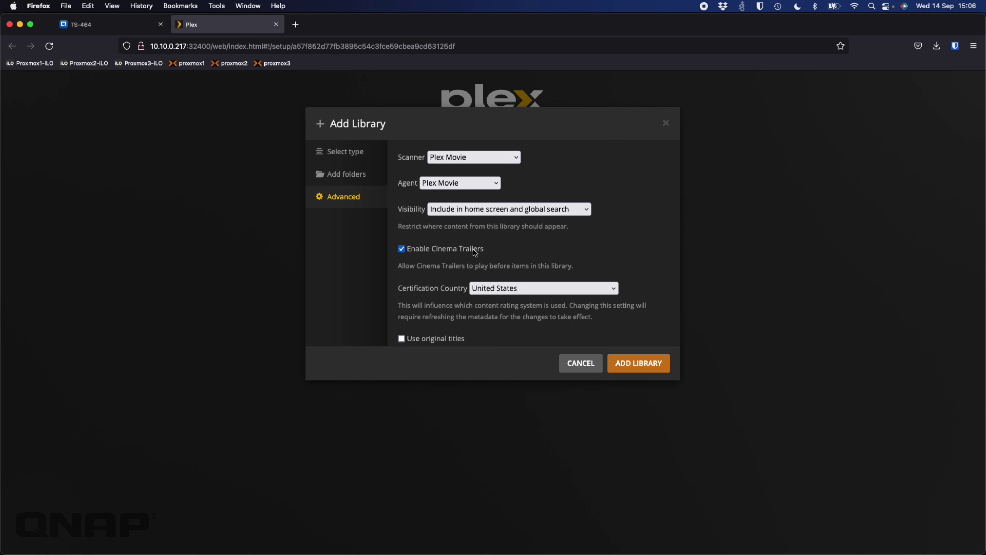
scroll(544, 253, down, 2)
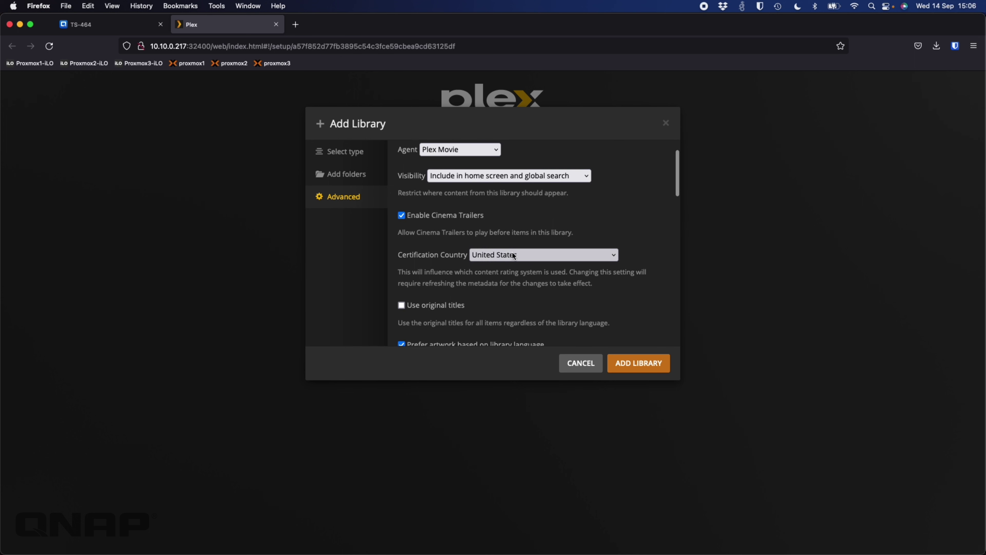
click(545, 253)
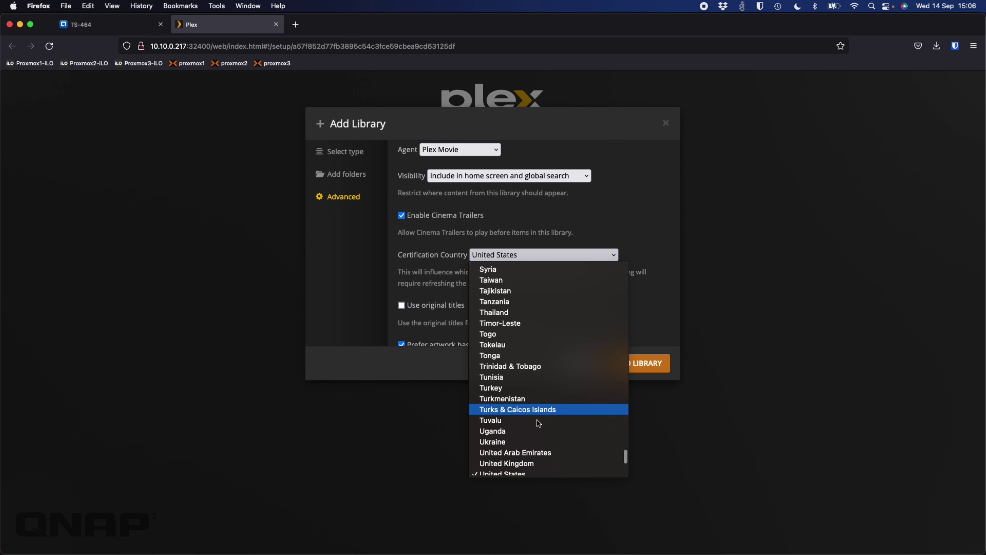
click(524, 464)
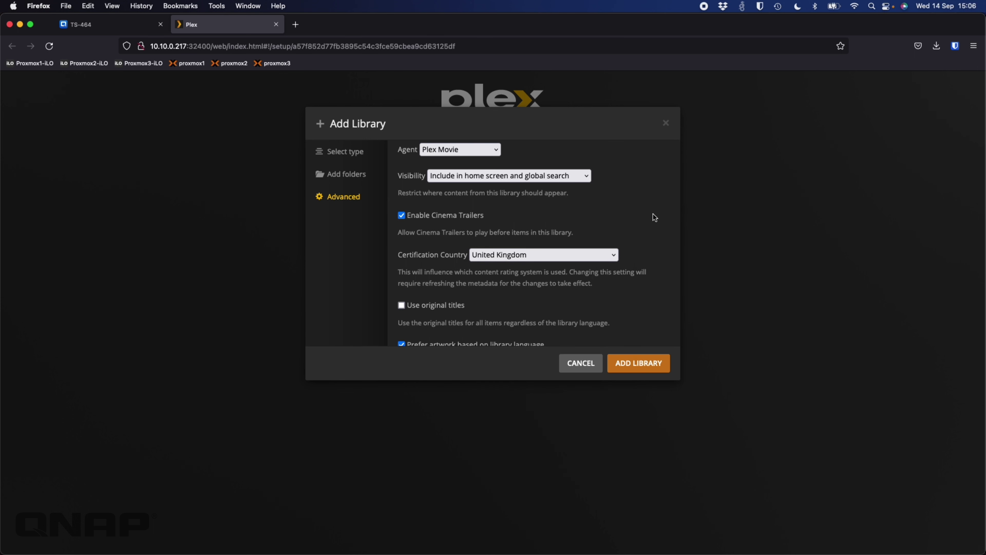
Set the Ratings Source to IMDb and create the Movies library.
scroll(655, 217, up, 2)
scroll(655, 218, down, 5)
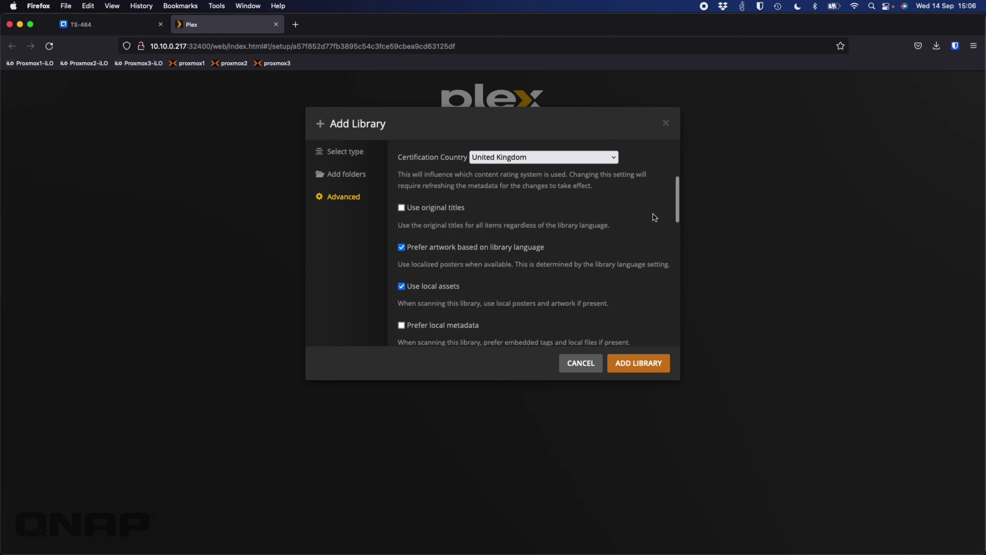
scroll(466, 307, down, 3)
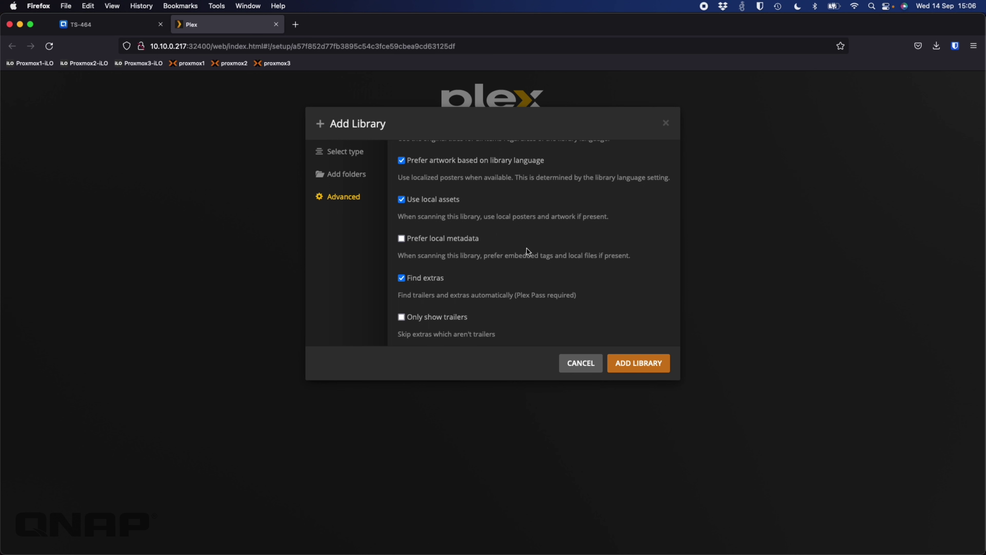
scroll(491, 264, down, 5)
scroll(491, 248, down, 5)
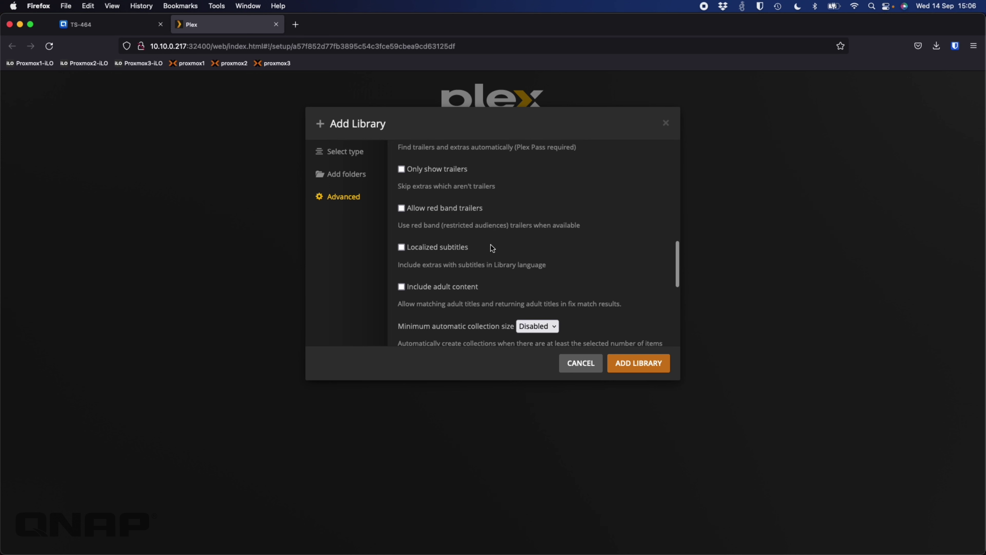
scroll(490, 245, up, 1)
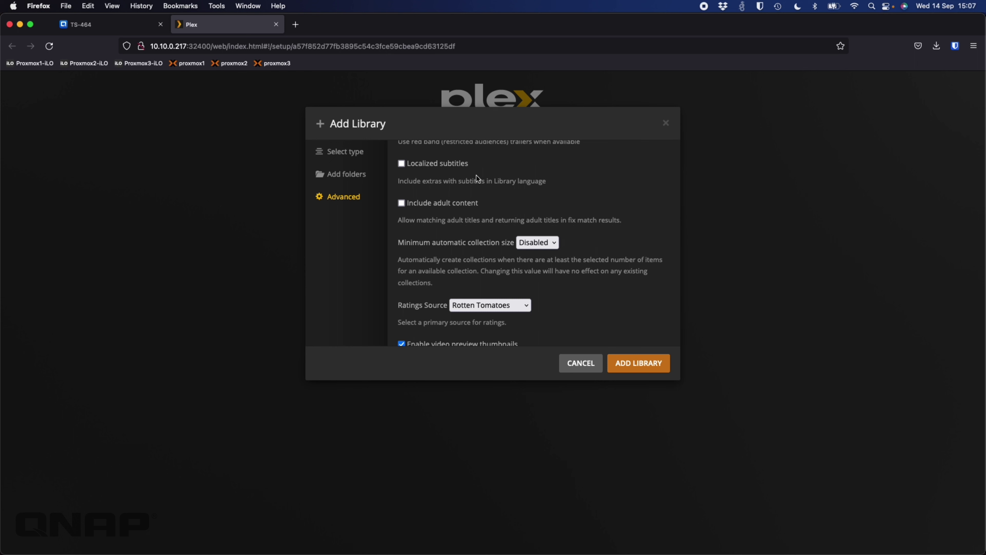
scroll(476, 175, down, 5)
click(507, 184)
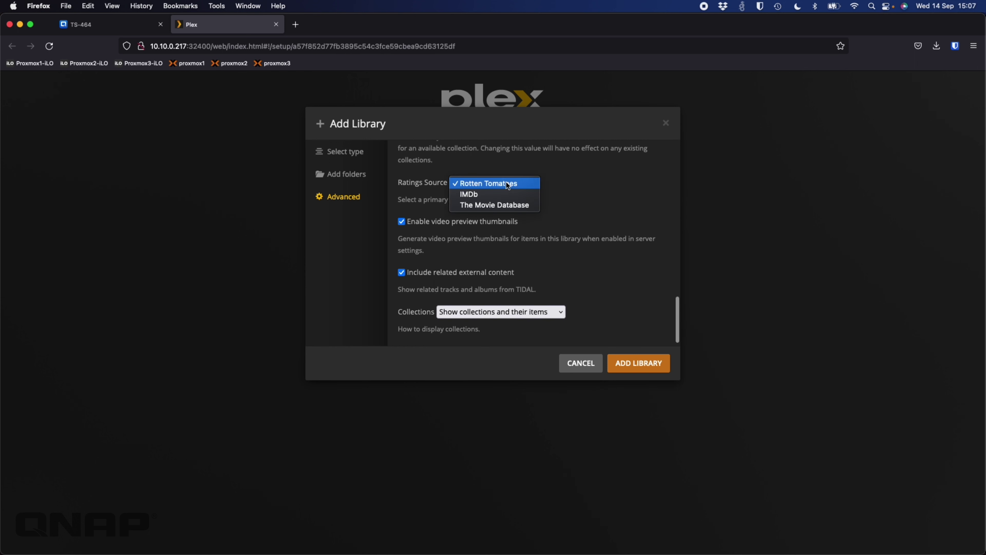
click(501, 196)
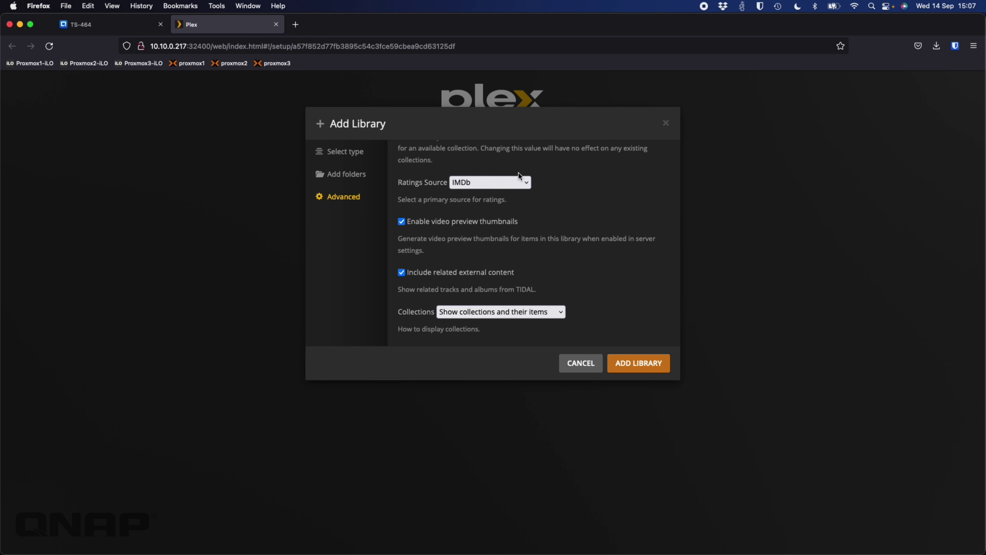
scroll(583, 242, down, 1)
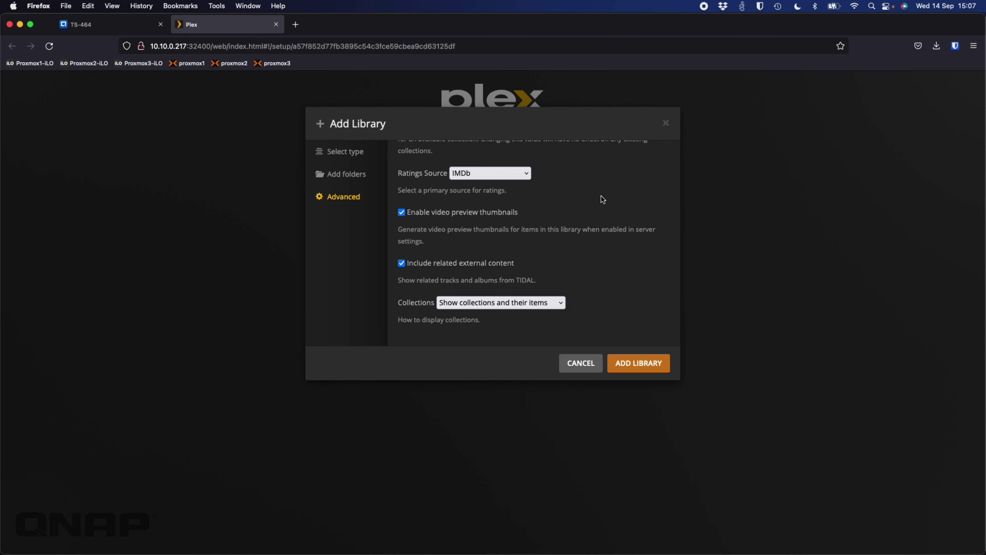
click(639, 367)
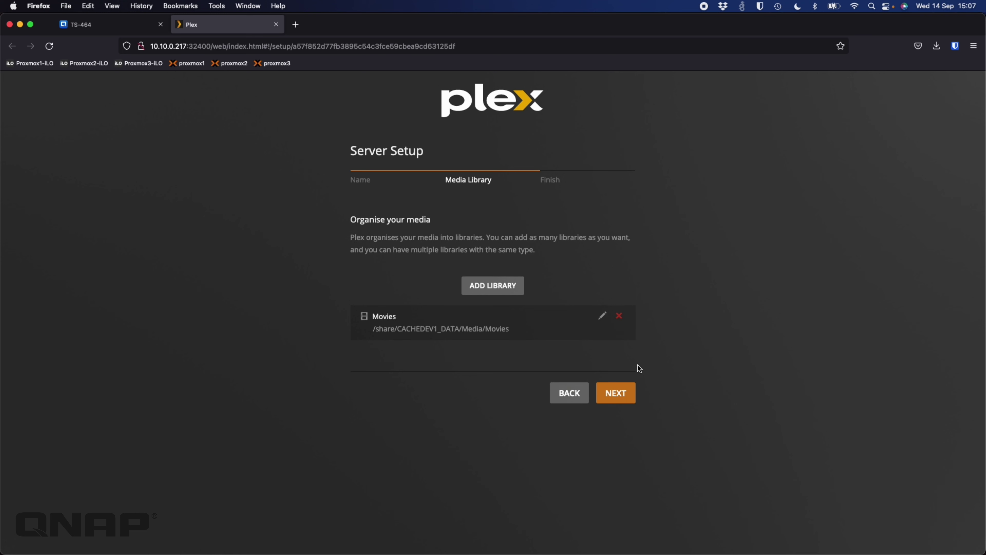
click(480, 285)
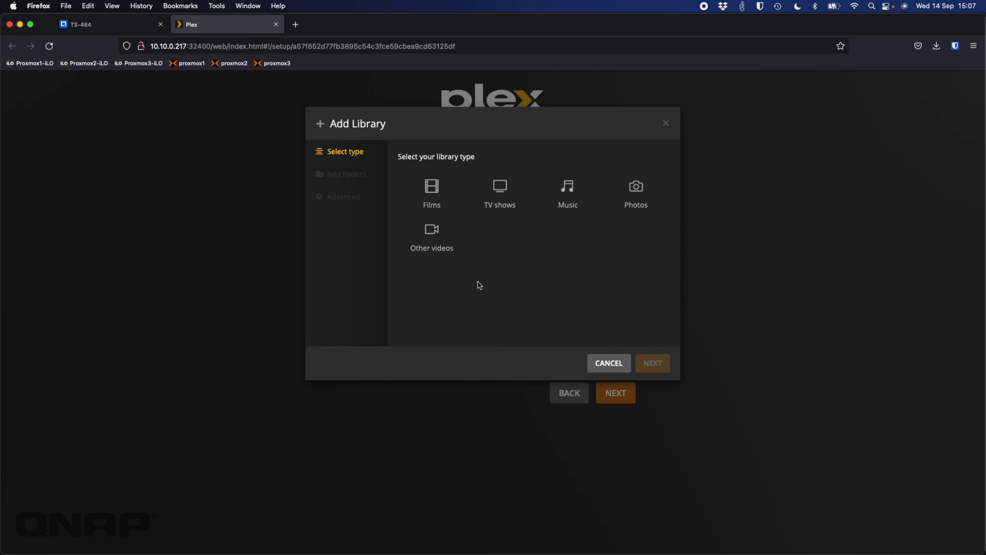
click(500, 197)
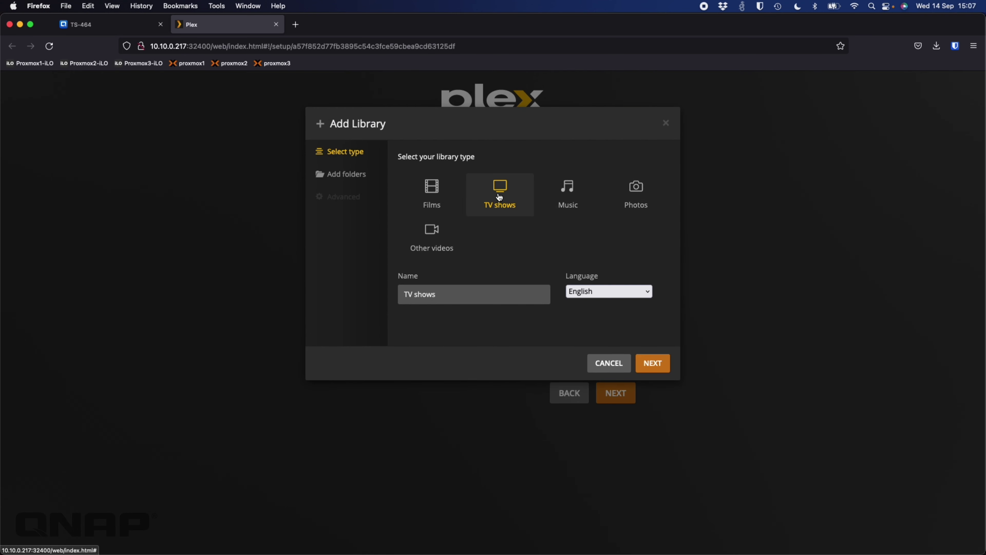
click(359, 176)
click(567, 177)
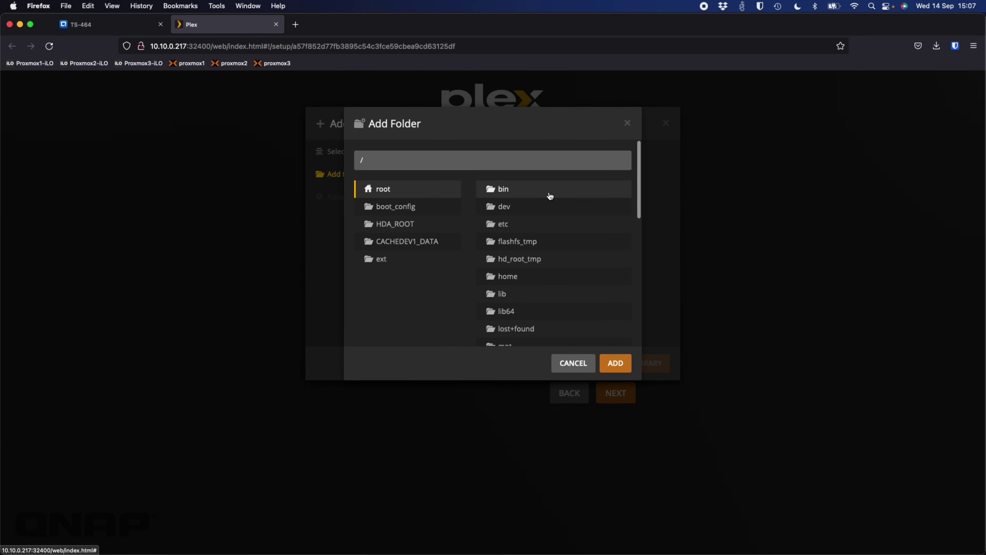
click(413, 248)
click(508, 224)
click(503, 259)
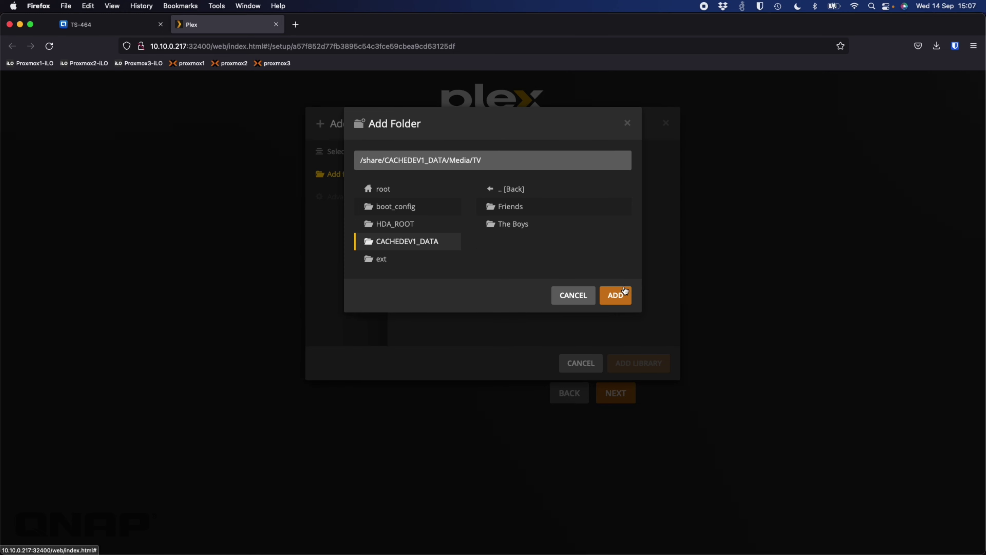
click(591, 295)
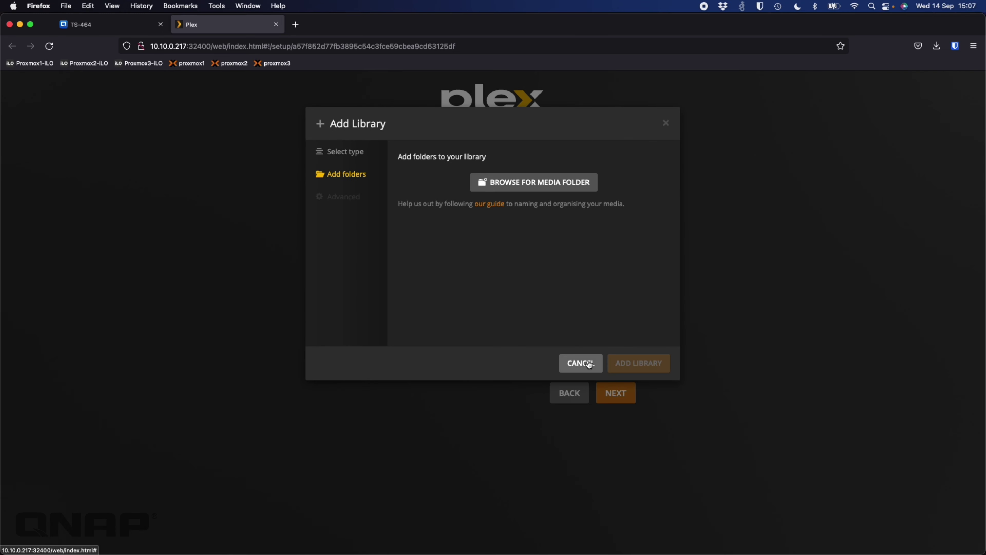
click(585, 363)
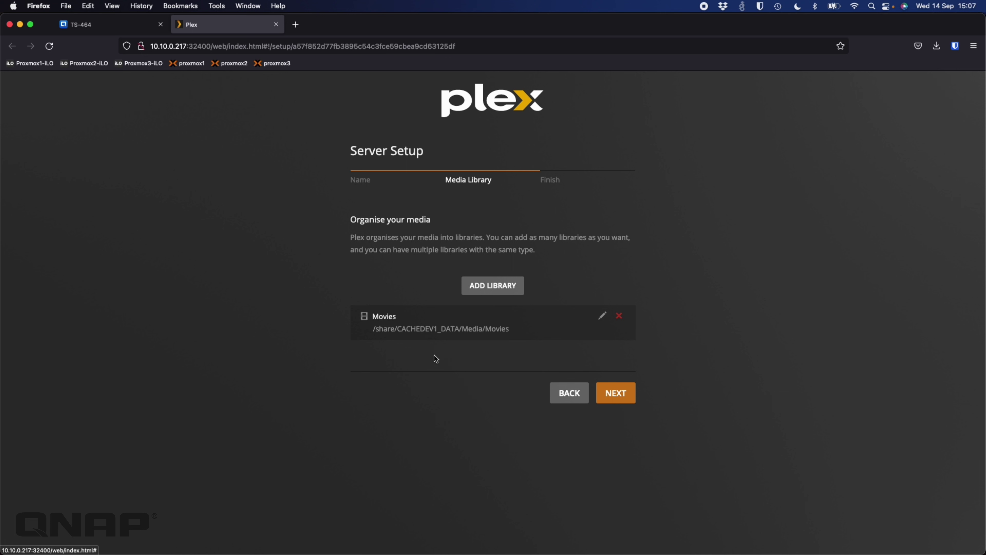
Advance past the Media Library step and finish the server setup with DONE.
click(621, 397)
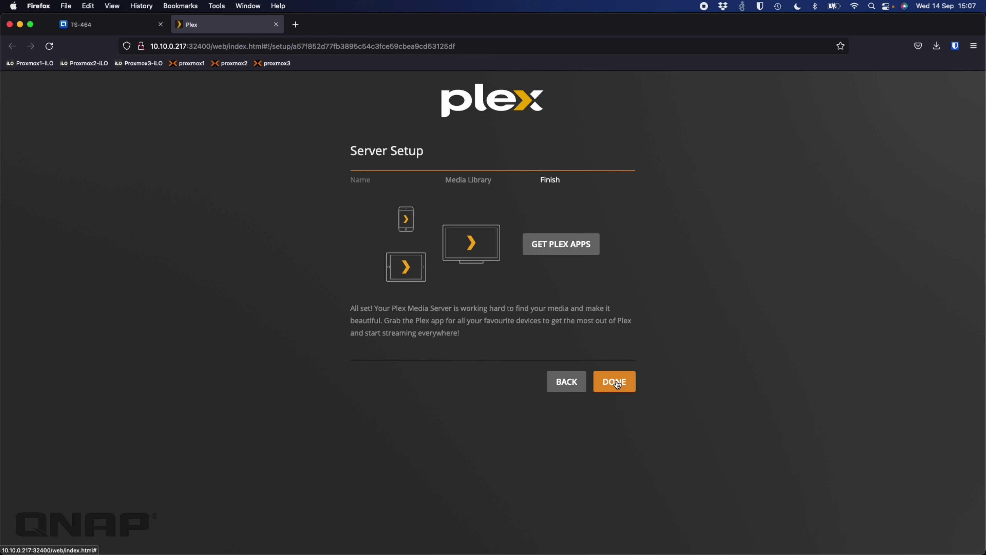
click(618, 385)
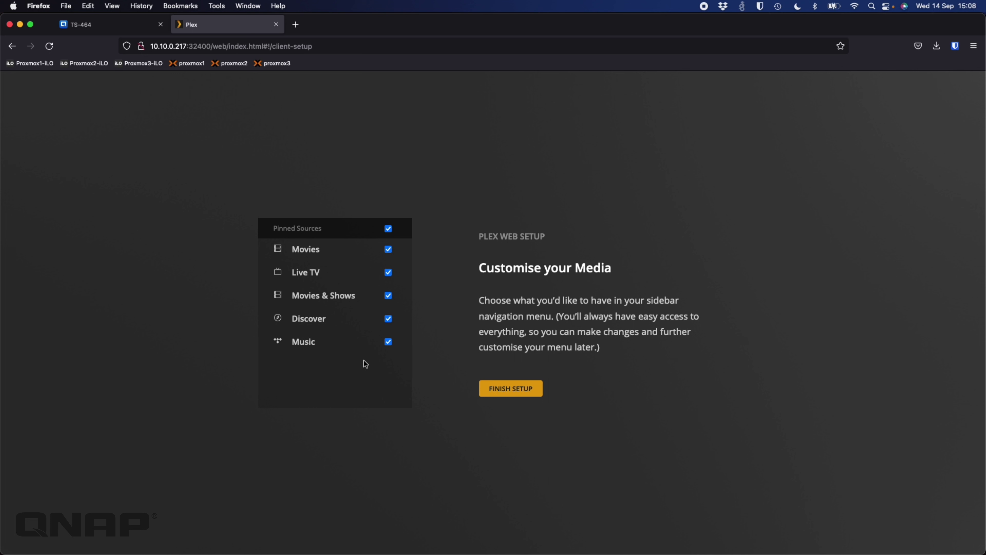
Adjust sidebar pins for Music, Discover, Movies & Shows, Live TV and Movies, leaving only Movies pinned.
click(388, 343)
click(389, 320)
click(390, 297)
click(388, 273)
click(388, 250)
Finish the web setup and view the Home page's five recently added movies.
click(520, 397)
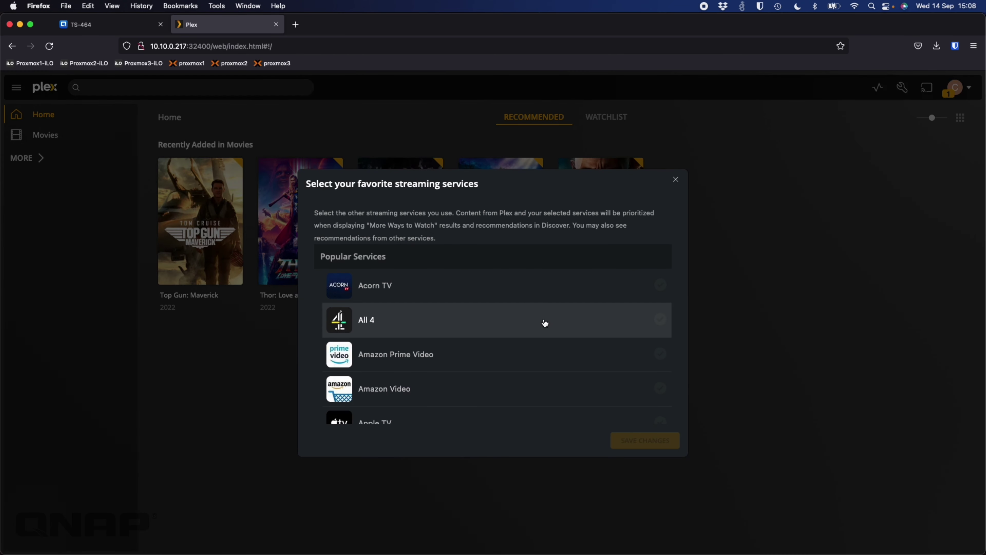
scroll(543, 324, down, 5)
scroll(543, 323, up, 5)
click(676, 180)
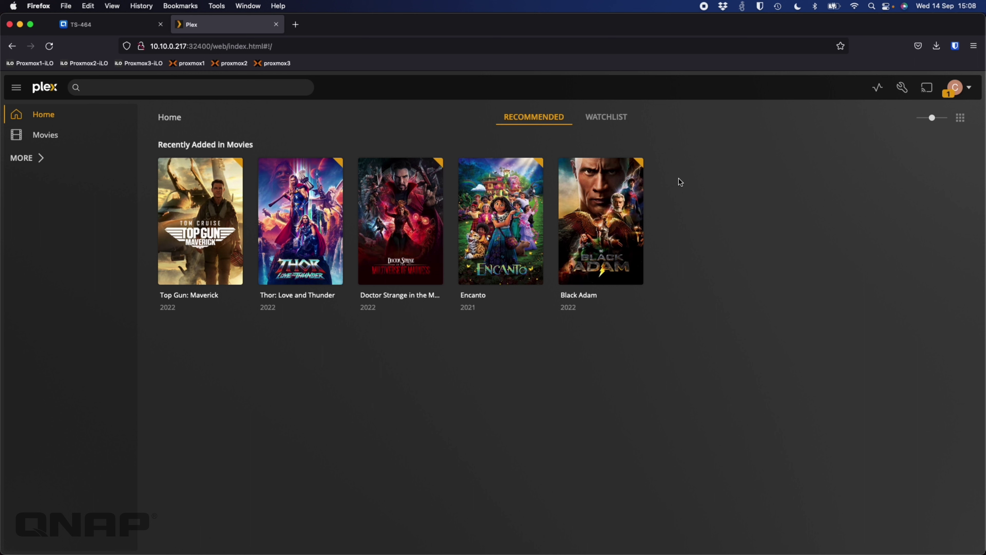
Compare the five .mov files in File Station's Media > Movies folder with Plex's Home page.
click(110, 29)
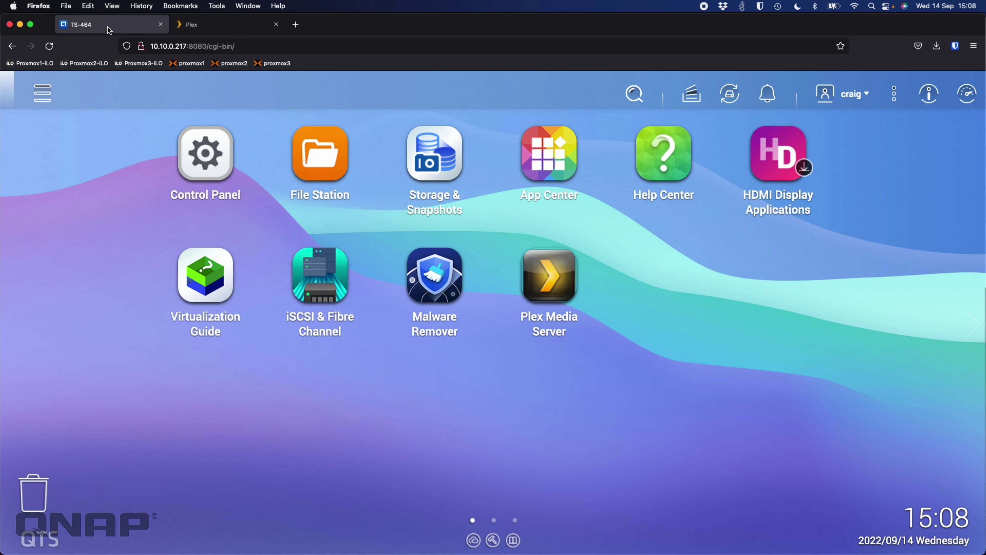
click(328, 165)
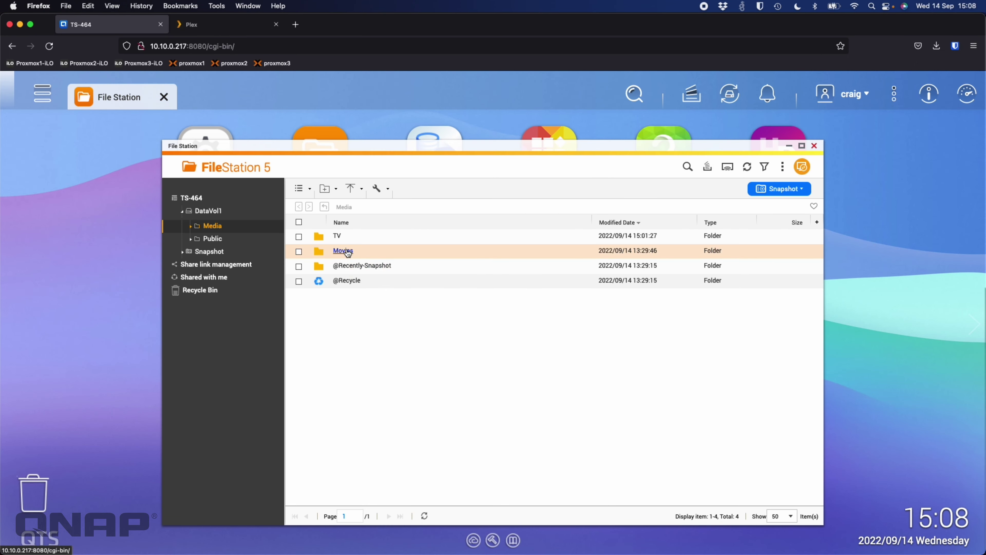
click(346, 252)
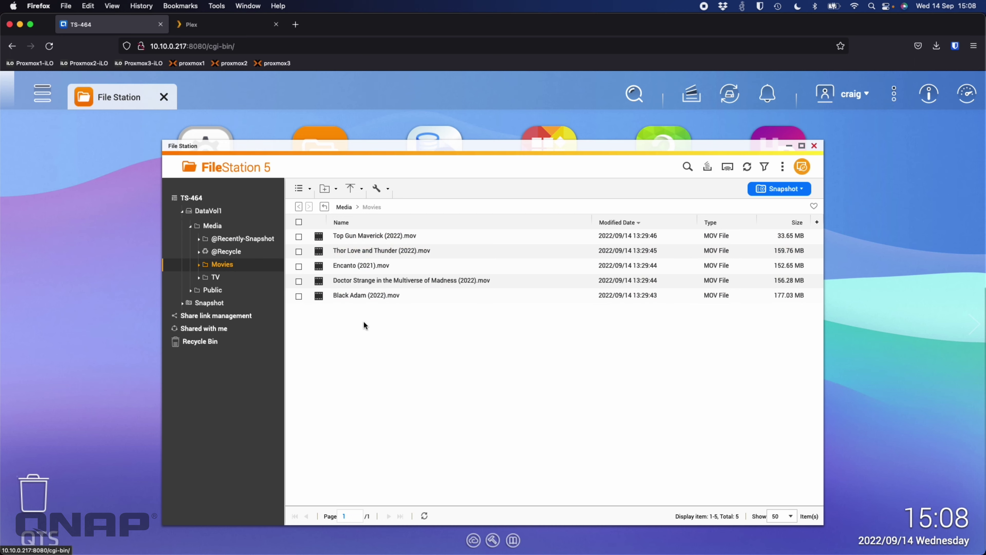
click(210, 25)
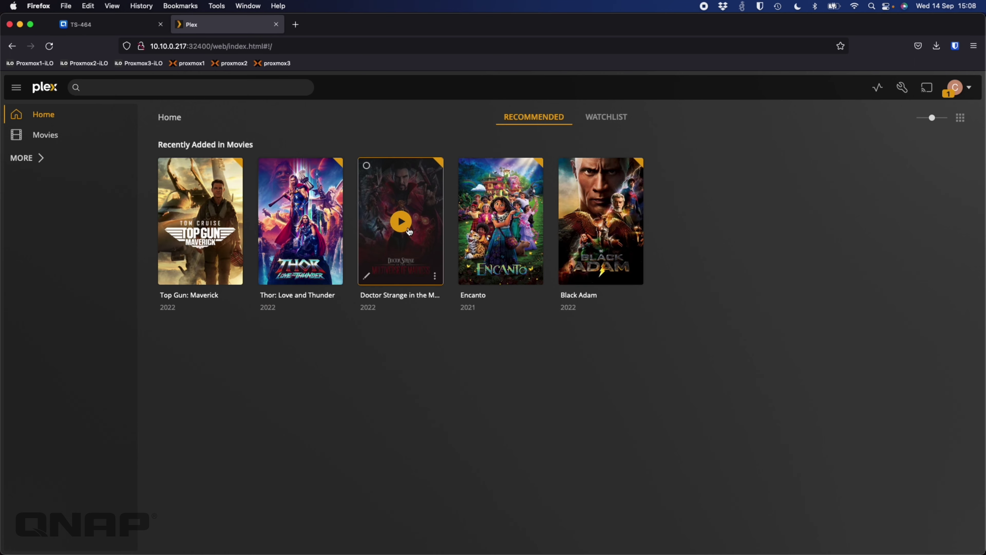
click(136, 27)
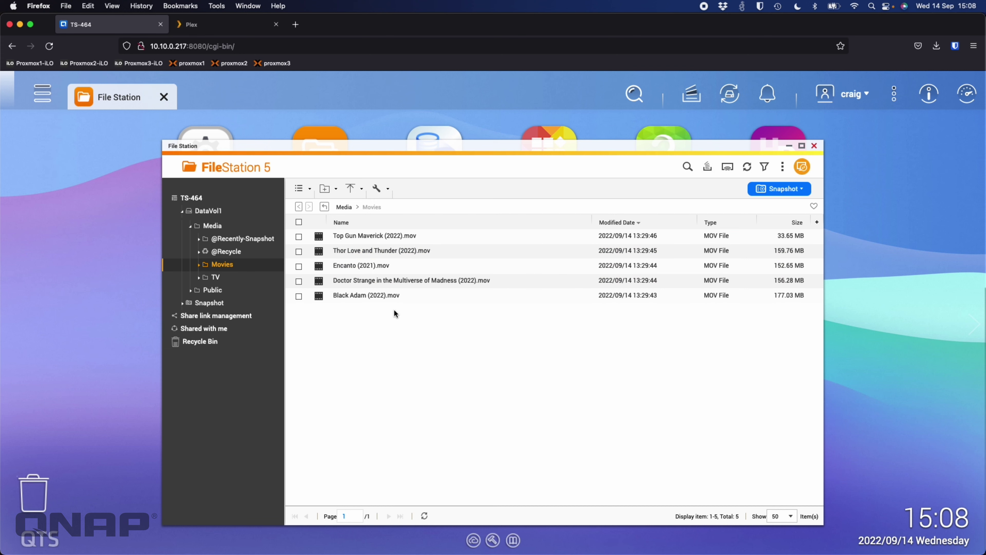
click(206, 24)
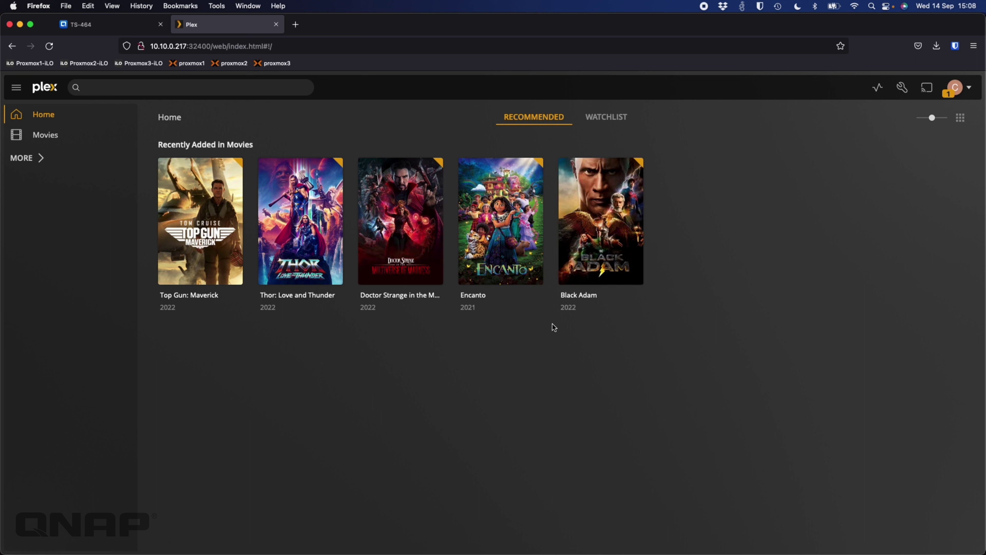
Open the Top Gun: Maverick details page (2022, IMDb 8.5) from the home screen.
mouse_move(240, 187)
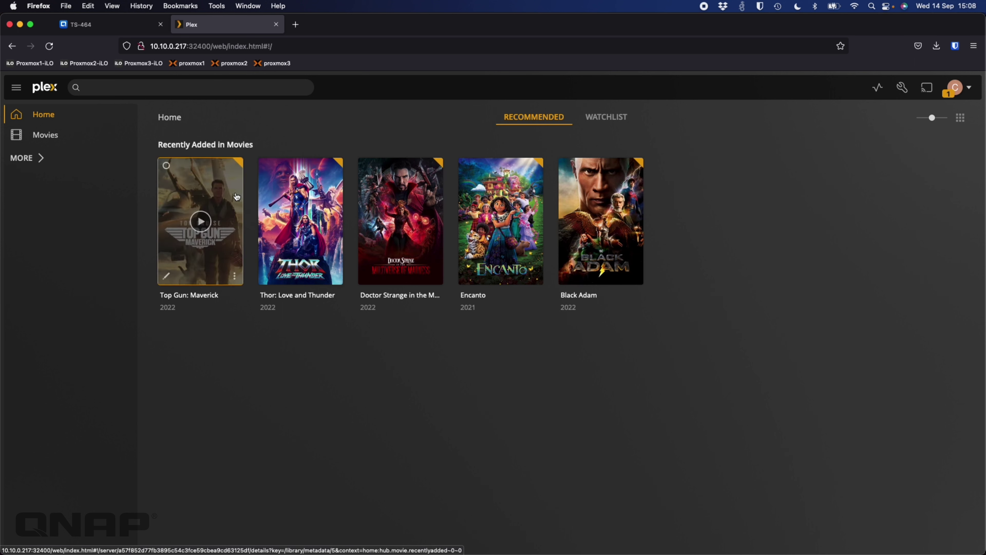
click(237, 197)
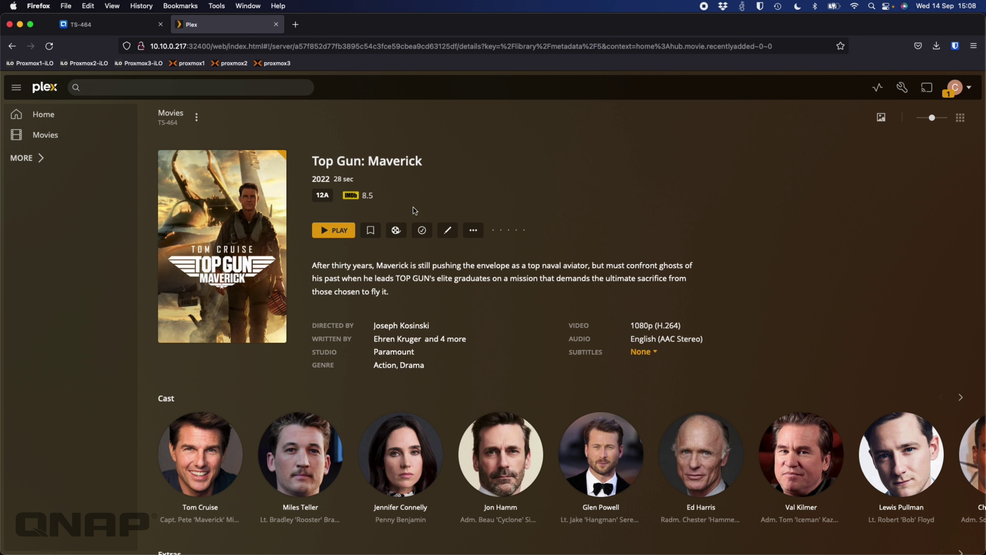
right_click(336, 181)
click(356, 182)
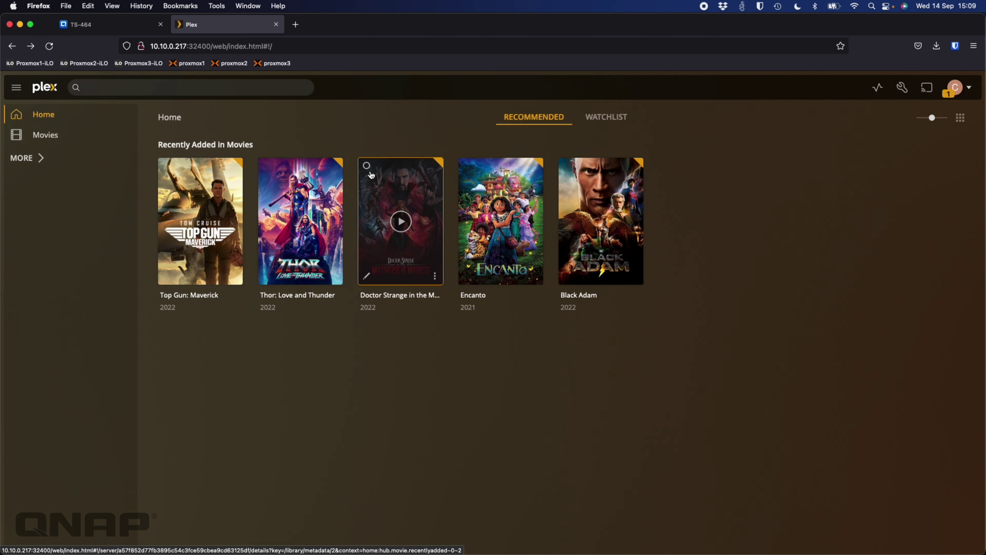
click(368, 168)
click(367, 166)
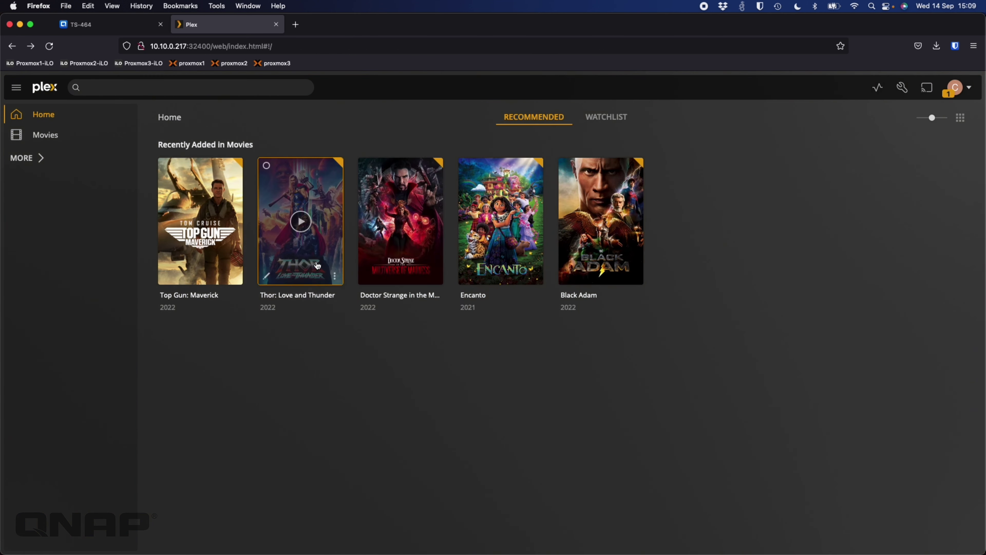
click(228, 190)
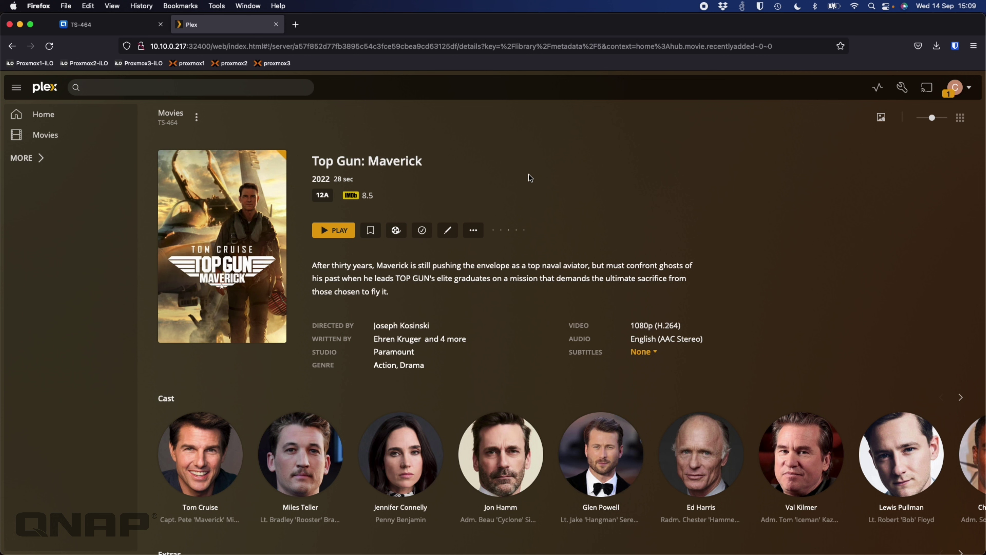
Scroll through Top Gun: Maverick's Cast, Extras and Tracks sections, then back to the top.
scroll(653, 372, down, 5)
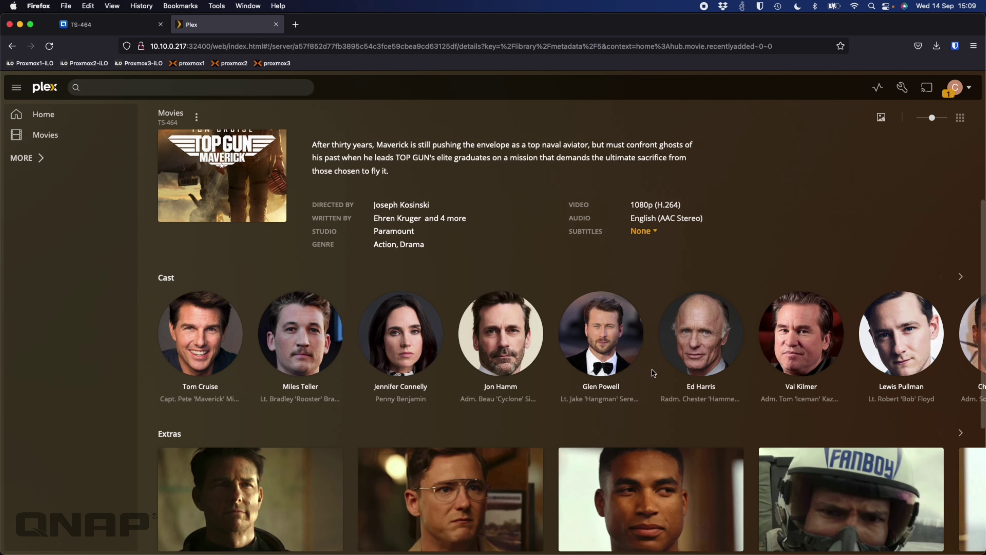
scroll(652, 372, down, 2)
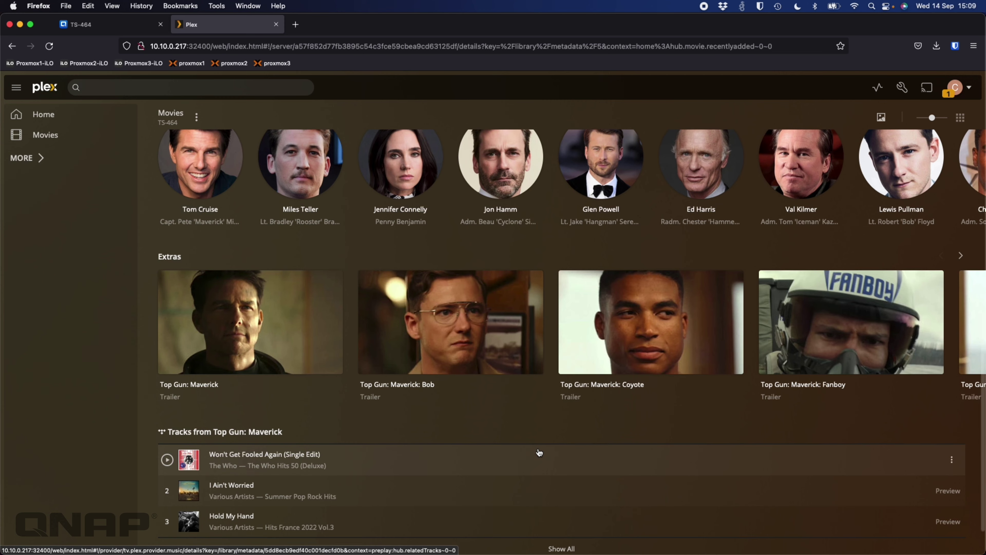
scroll(540, 452, down, 1)
scroll(540, 452, up, 1)
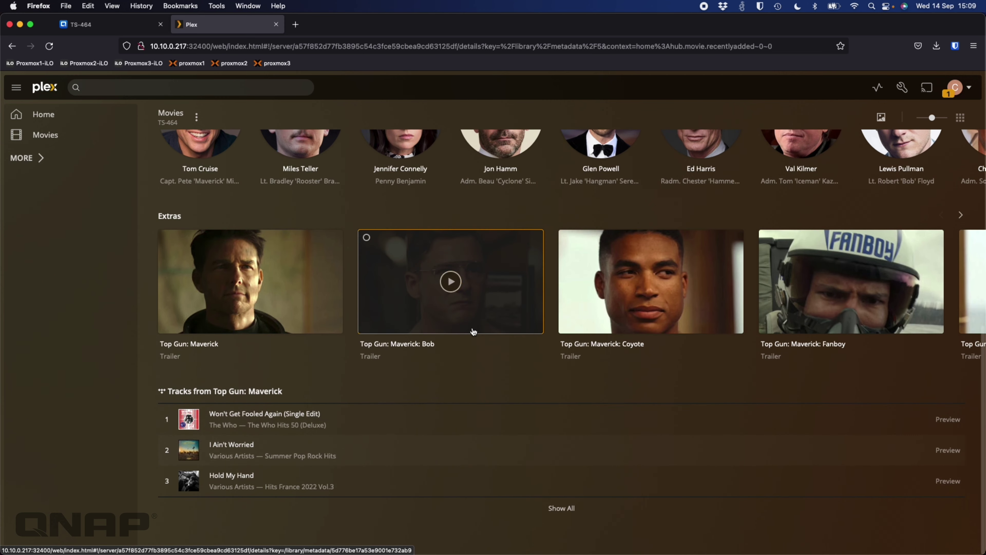
scroll(307, 370, up, 8)
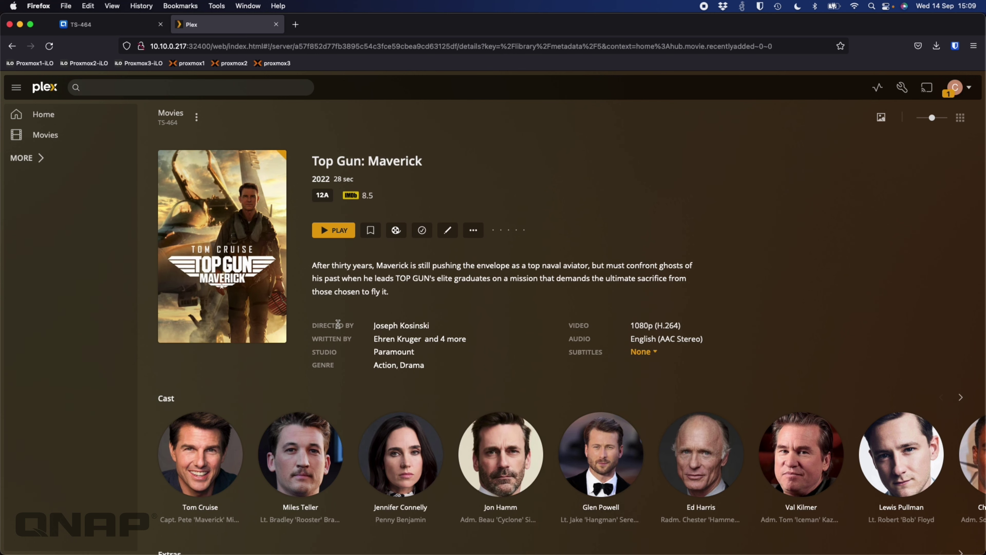
List Tom Cruise's movies, then open the Thor: Love and Thunder details page from Home.
click(228, 451)
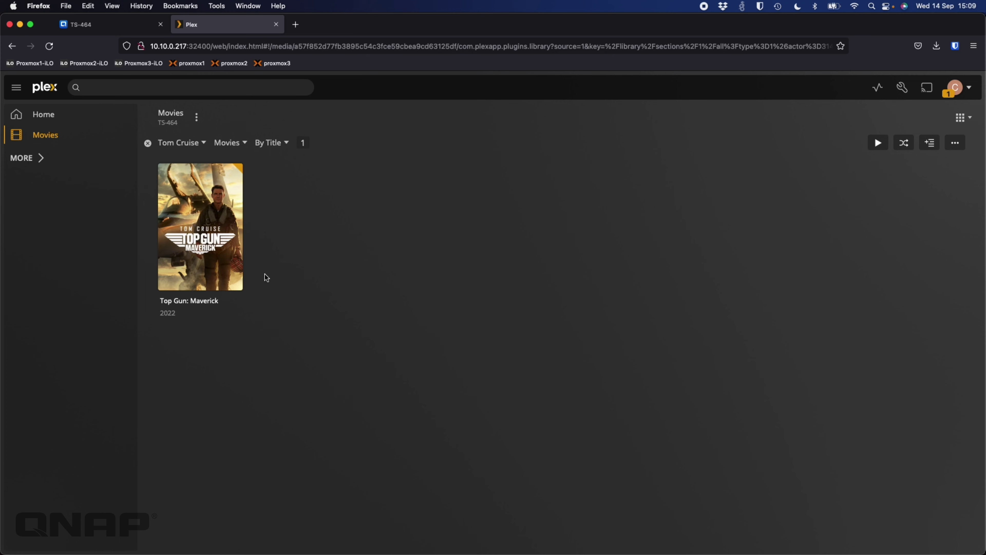
click(59, 115)
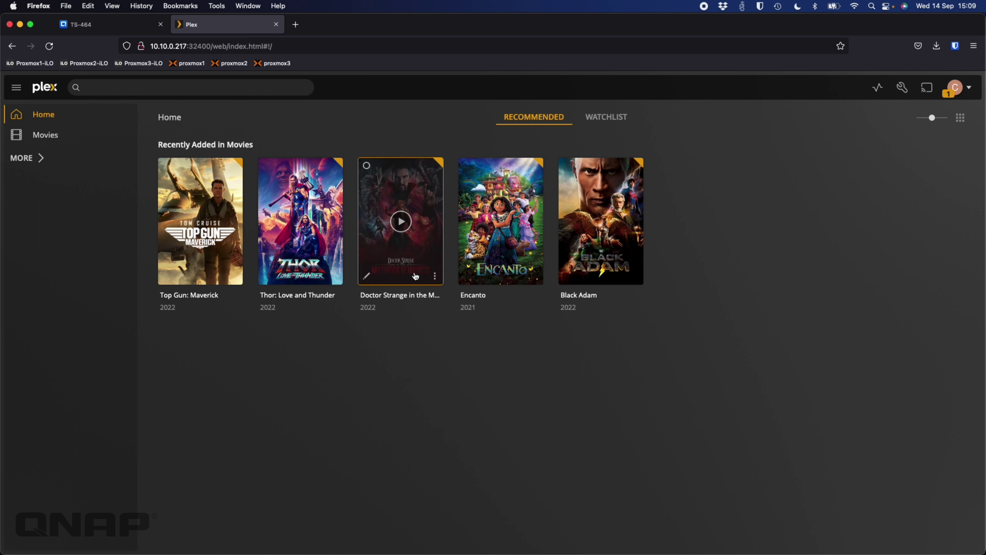
click(333, 210)
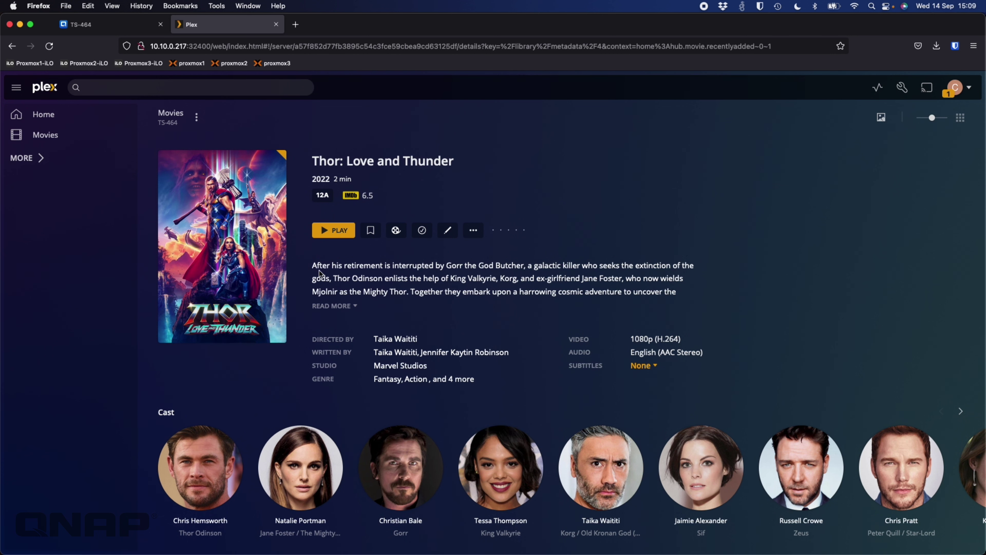
Read Thor's full synopsis and 1080p H.264, AAC Stereo media info, then open Plex Web settings.
click(342, 306)
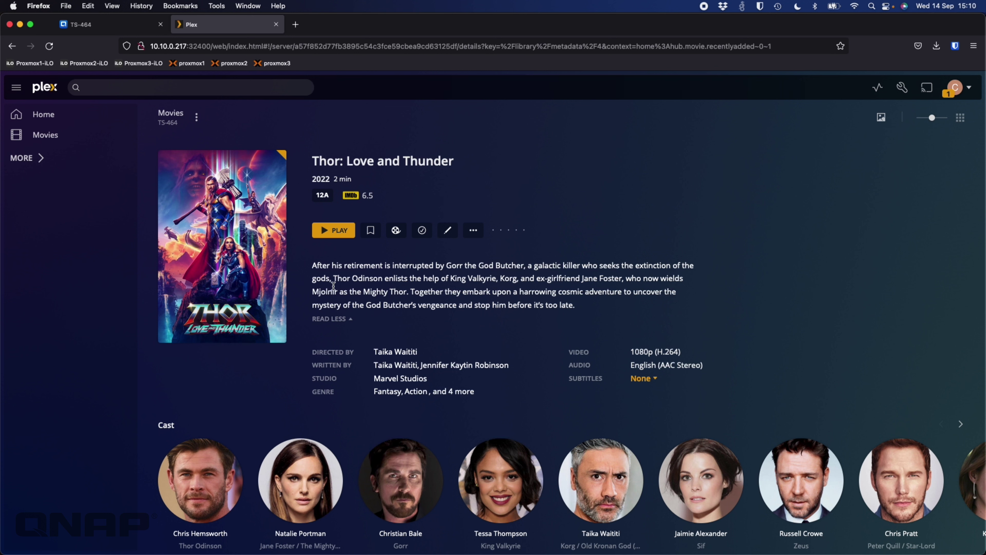
mouse_move(233, 251)
click(905, 91)
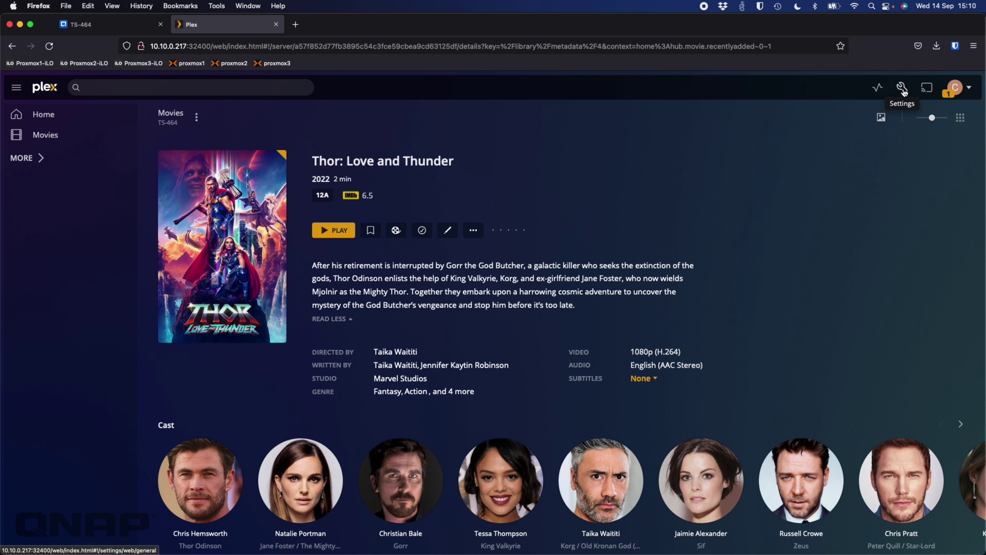